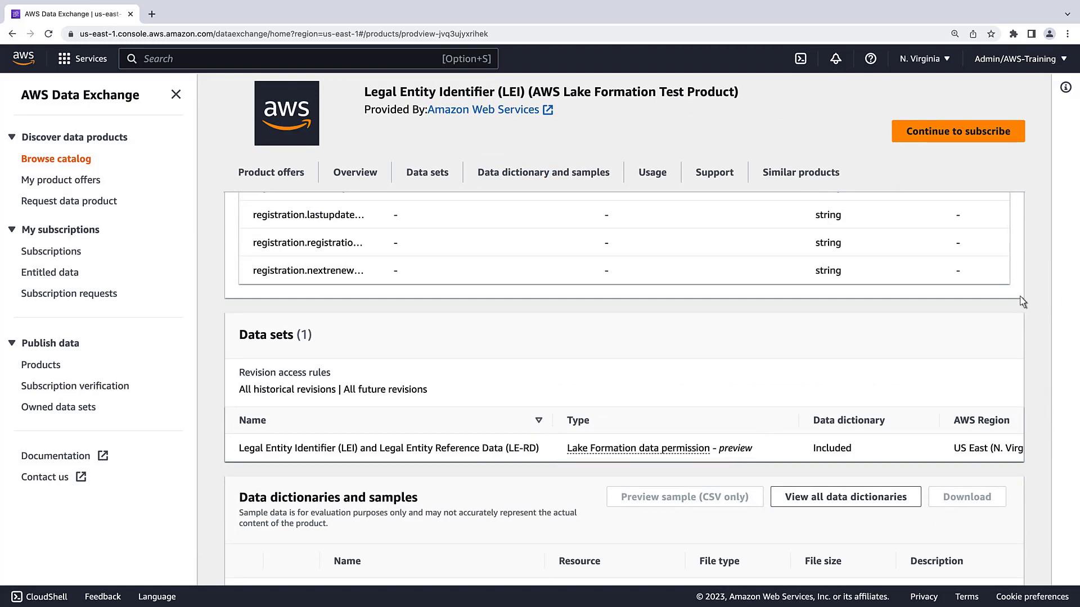
Step: Request a subscription to the LEI Lake Formation Test Product with the contact's name and e-mail
{"action": "left_click", "coordinate": [987, 134]}
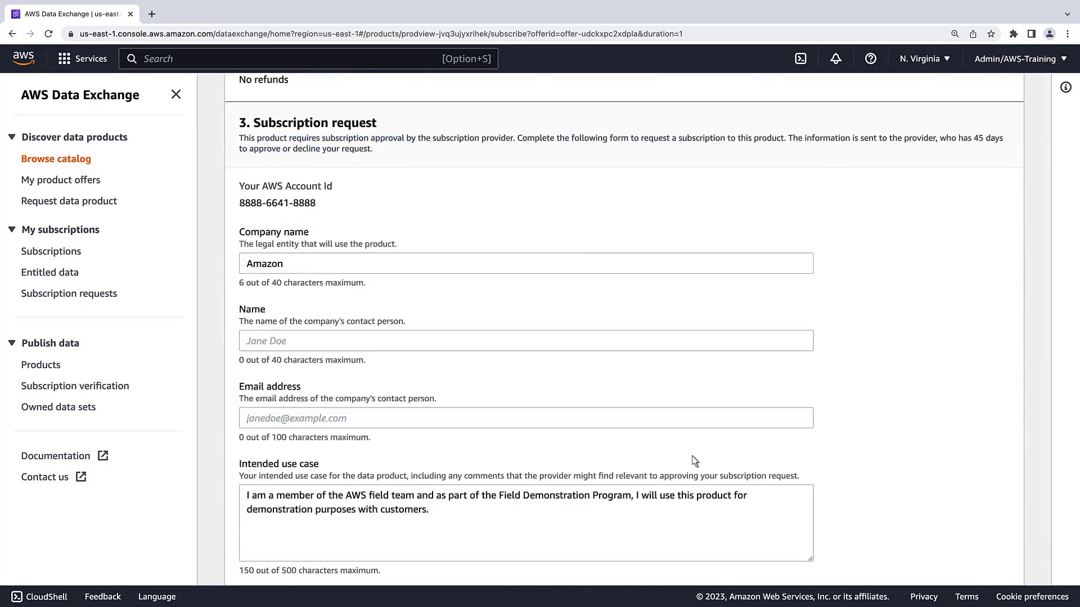
{"action": "left_click", "coordinate": [251, 344]}
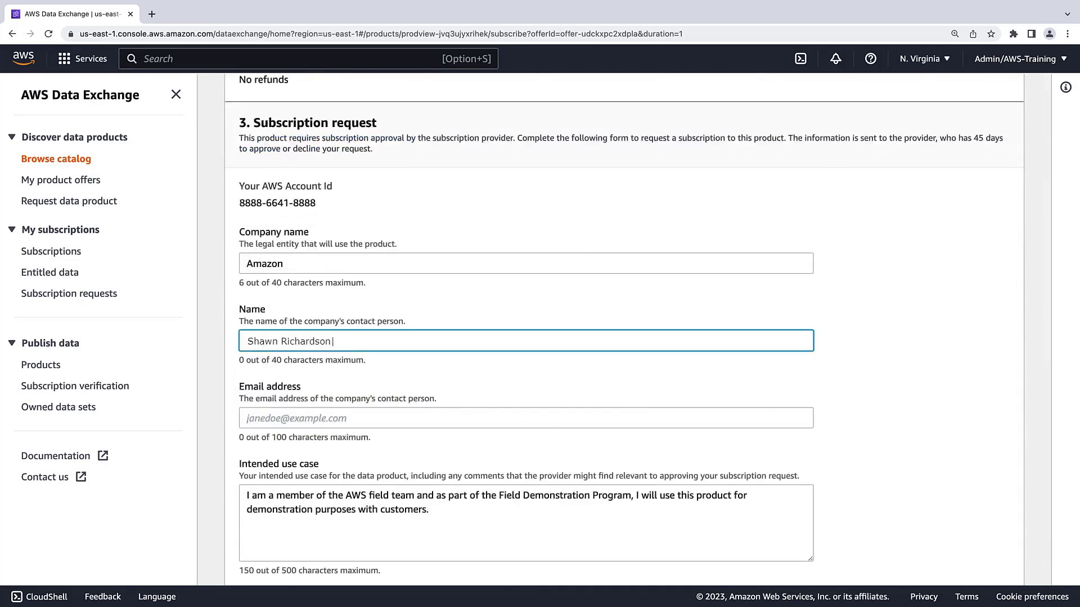
{"action": "key", "text": "Tab"}
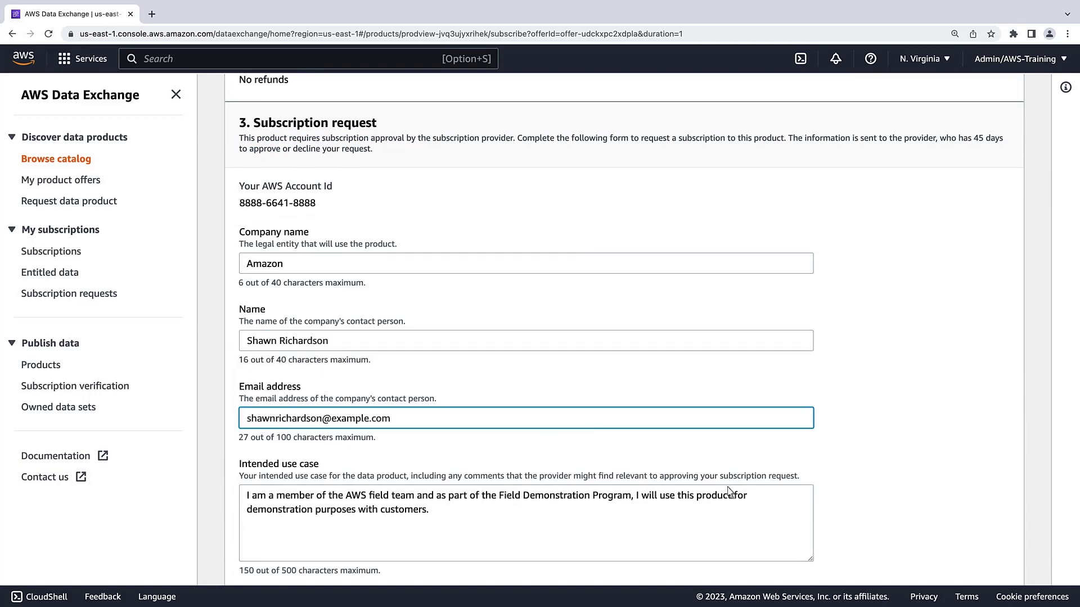
{"action": "scroll", "coordinate": [1049, 582], "scroll_direction": "down", "scroll_amount": 3}
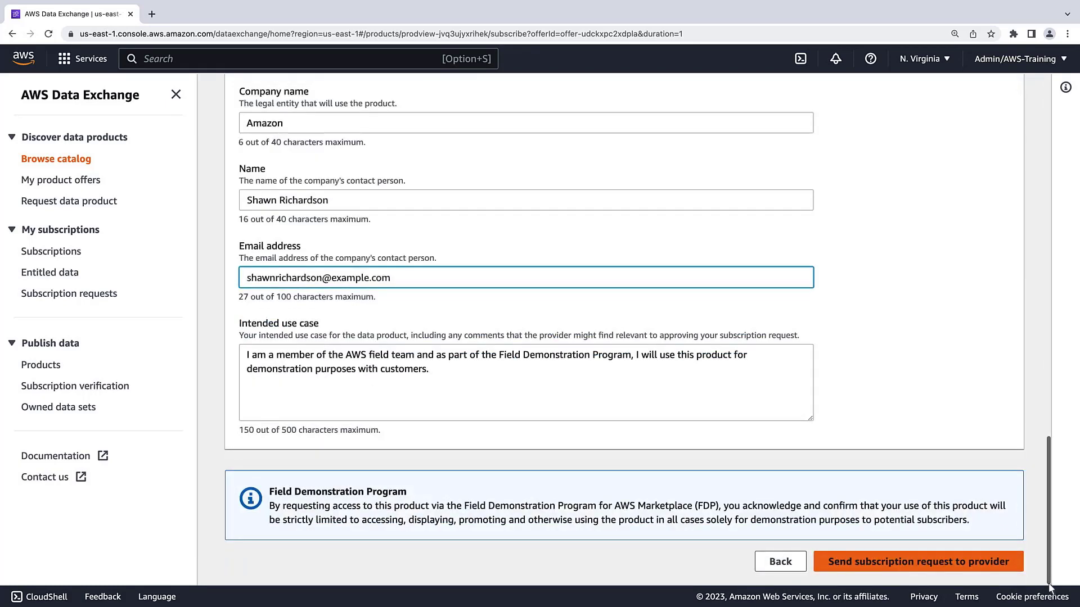
{"action": "left_click", "coordinate": [973, 565]}
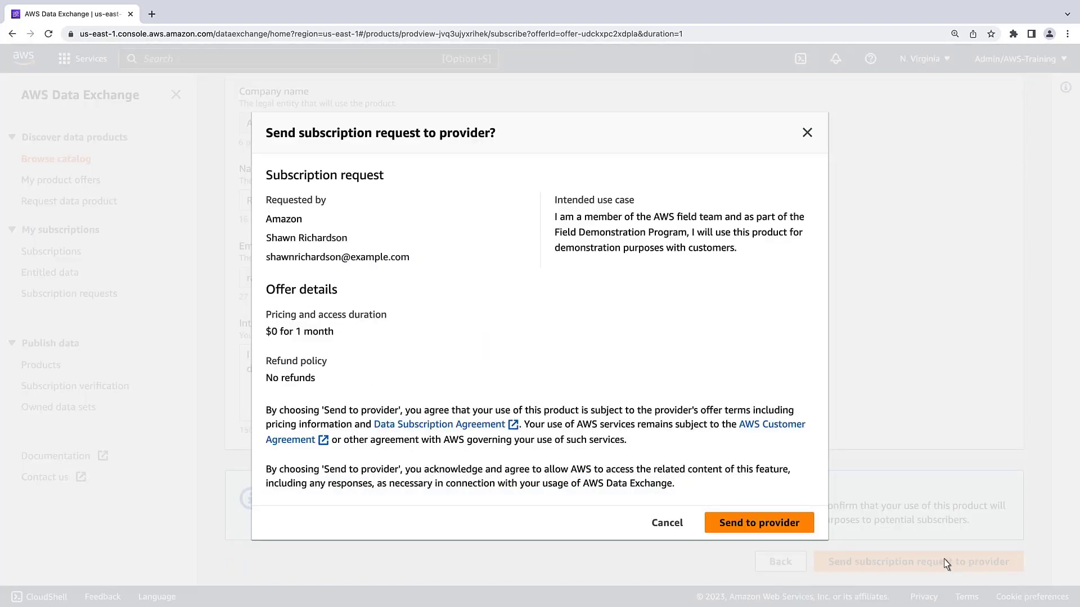
{"action": "left_click", "coordinate": [801, 528]}
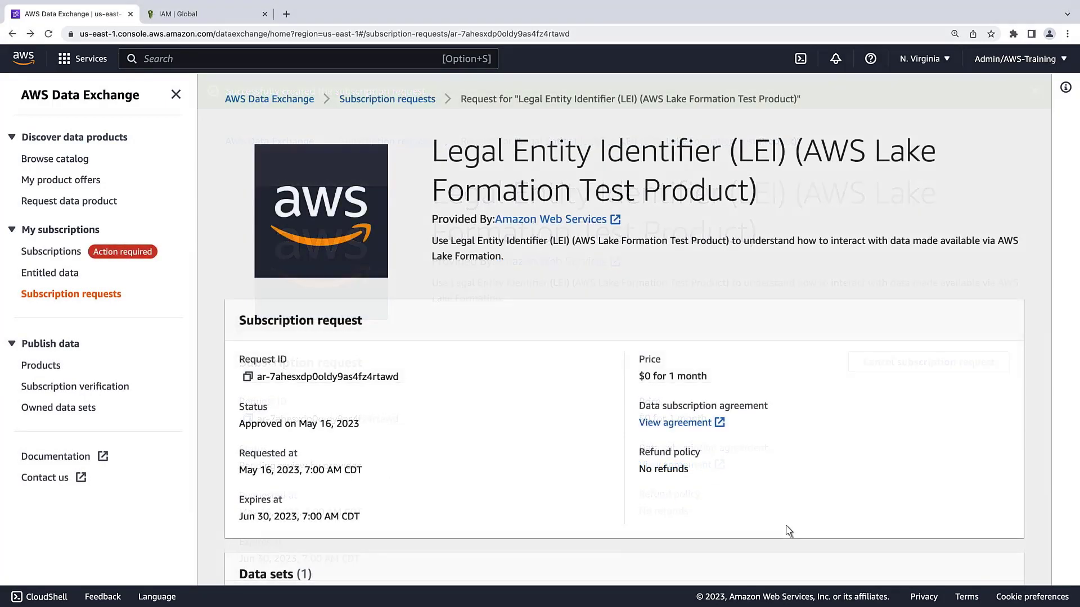
Step: Open the entitled LEI and LE-RD data set to review its two pending resource share invitations
{"action": "left_click", "coordinate": [56, 253]}
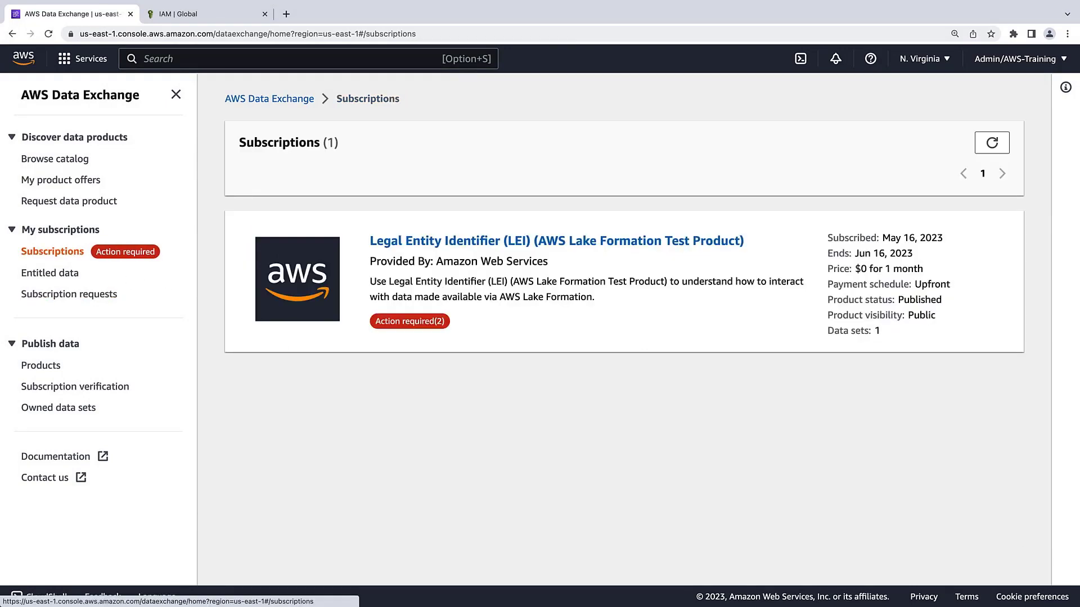
{"action": "left_click", "coordinate": [72, 273]}
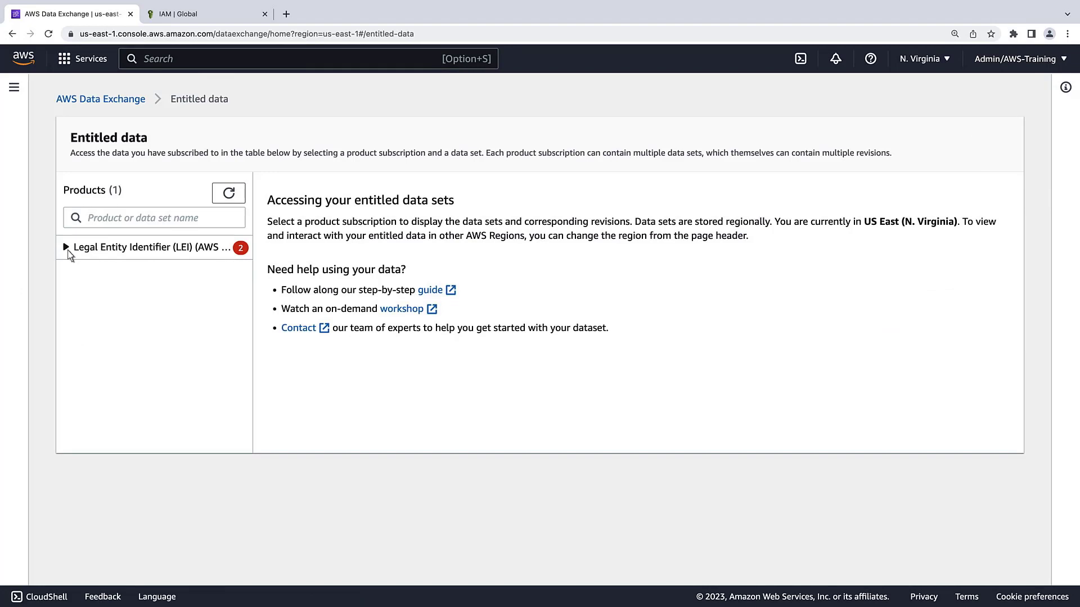
{"action": "left_click", "coordinate": [67, 248]}
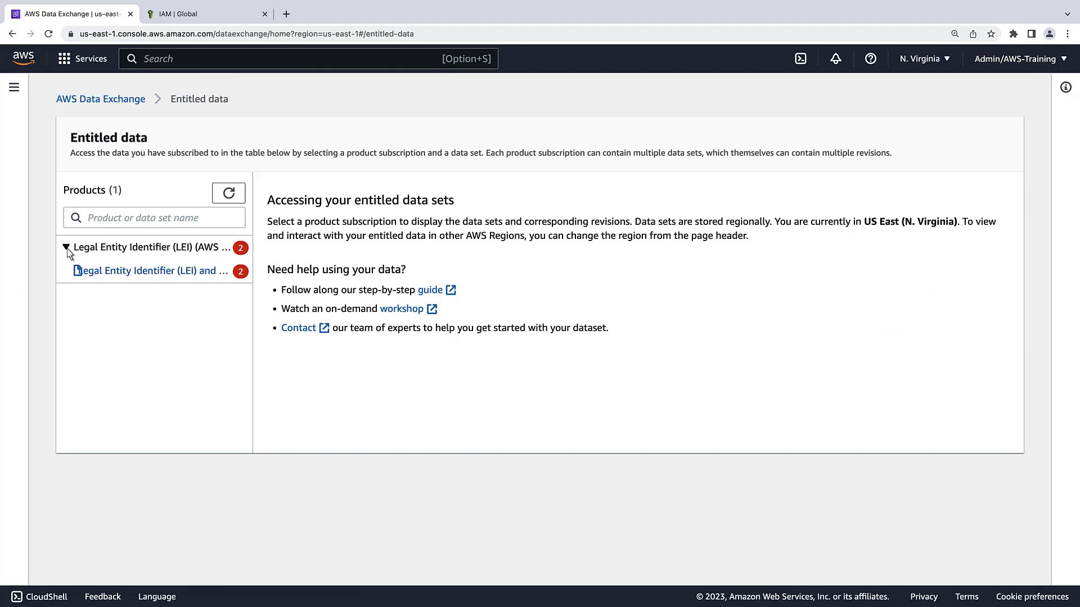
{"action": "left_click", "coordinate": [95, 275]}
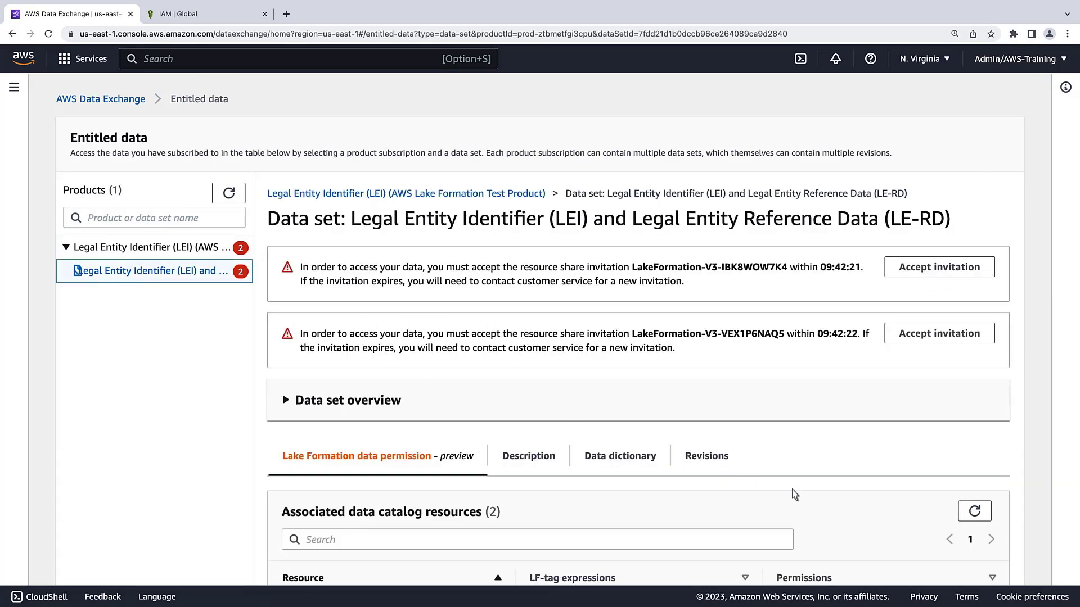
{"action": "scroll", "coordinate": [1051, 575], "scroll_direction": "down", "scroll_amount": 2}
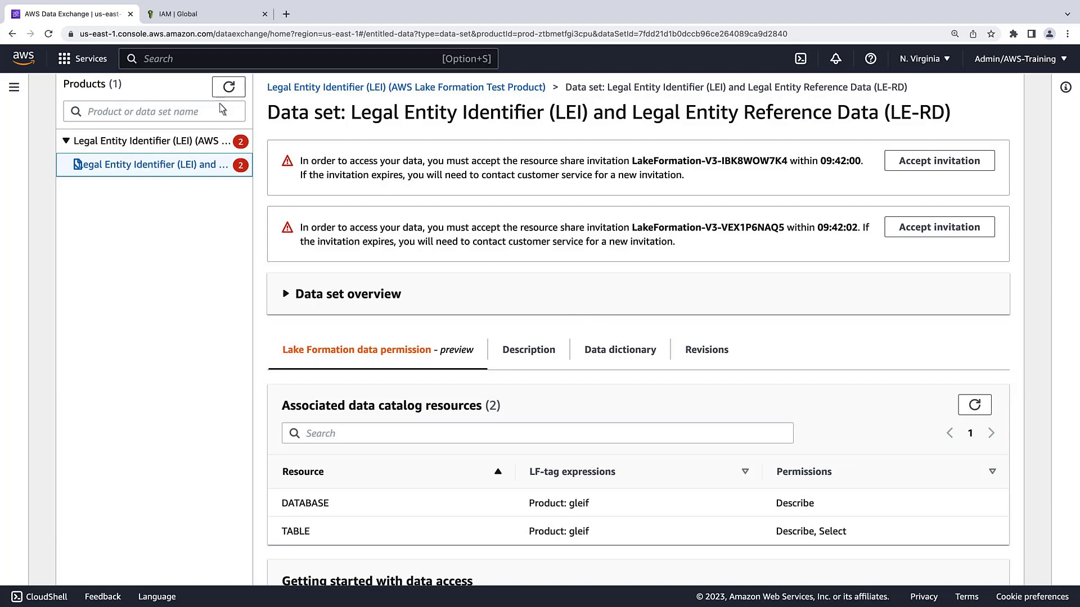
{"action": "left_click", "coordinate": [147, 62]}
Step: In Resource Access Manager, accept the LakeFormation-V3-VEX1P6NAQ5 resource share
{"action": "type", "text": "RAM"}
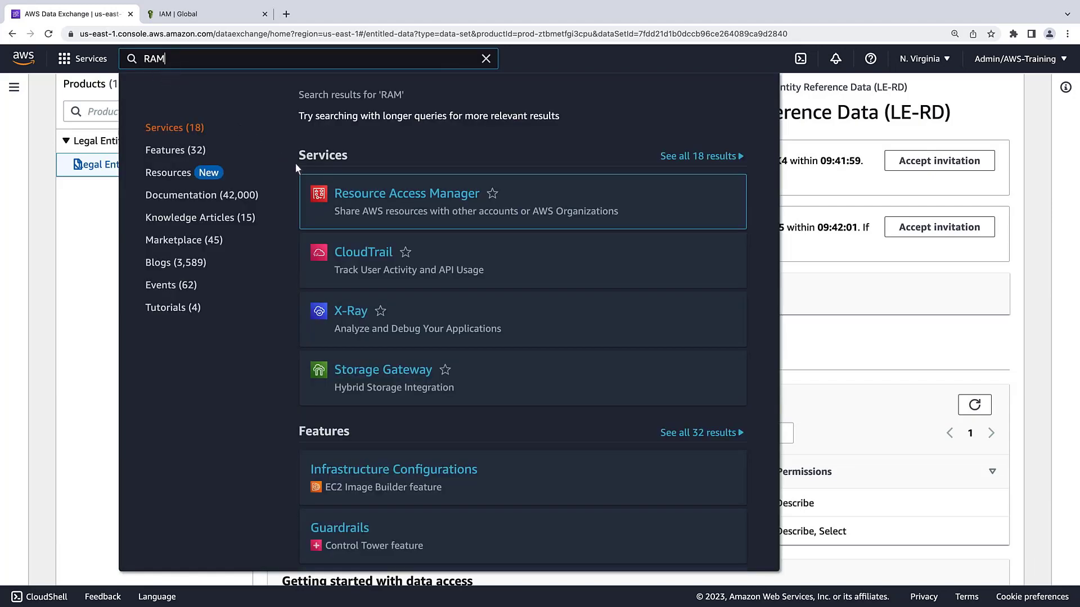
{"action": "left_click", "coordinate": [342, 195]}
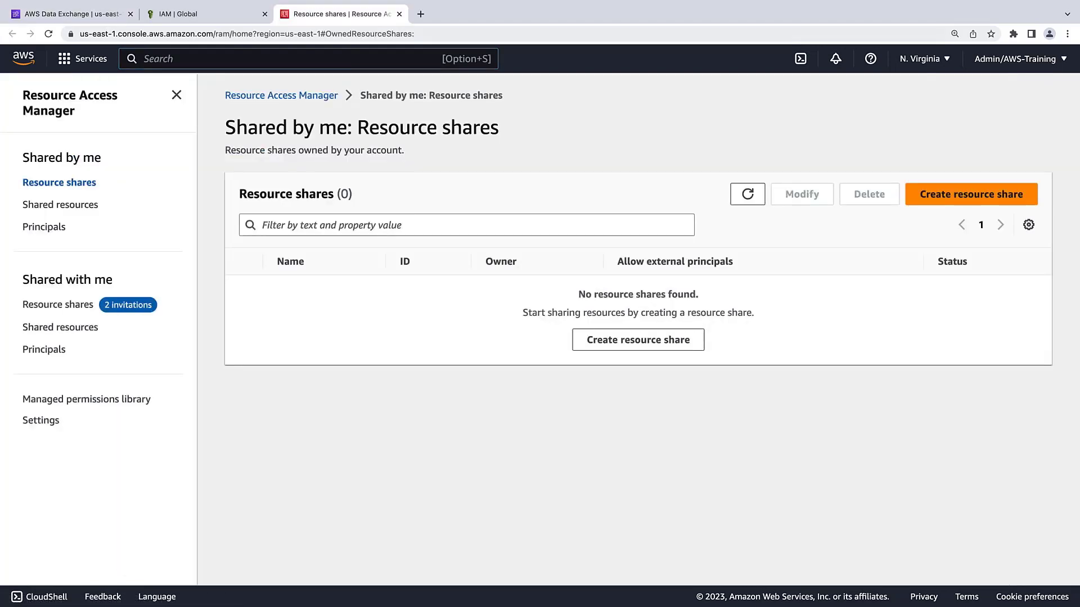
{"action": "left_click", "coordinate": [85, 307]}
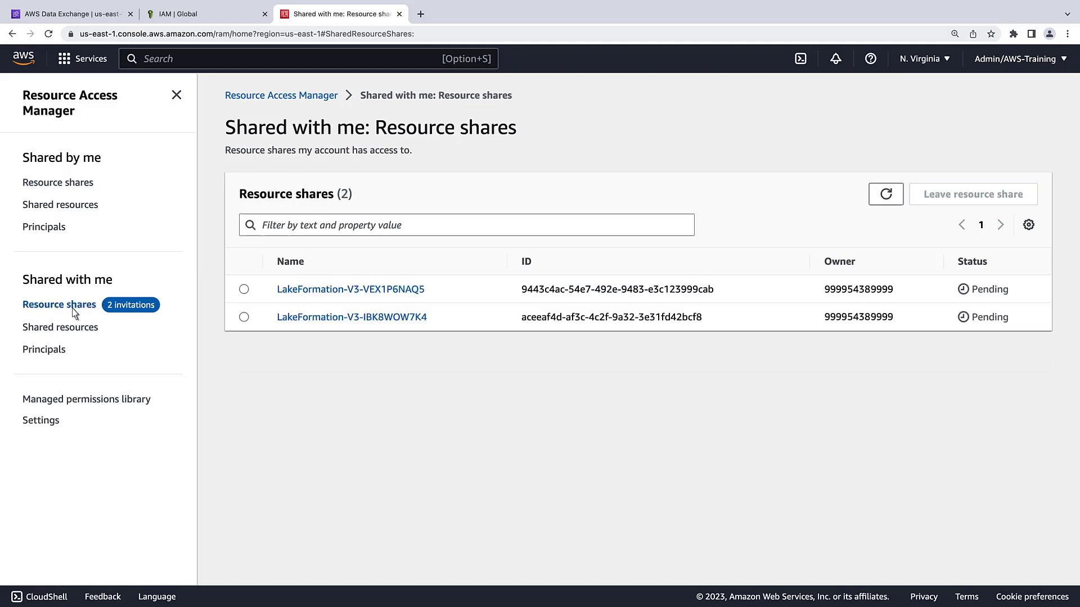
{"action": "left_click", "coordinate": [290, 291]}
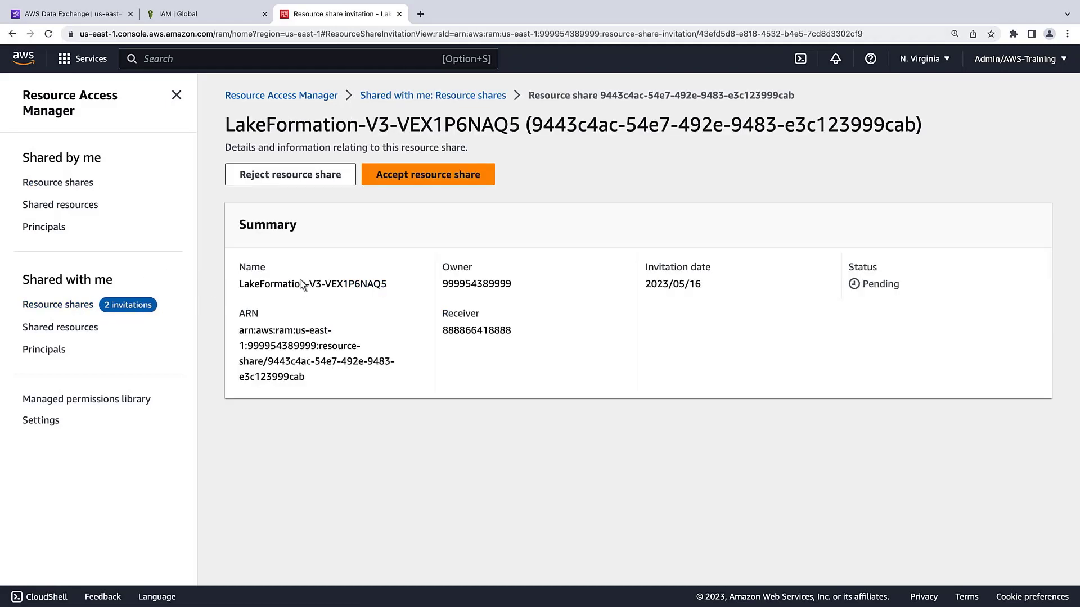
{"action": "left_click", "coordinate": [388, 179]}
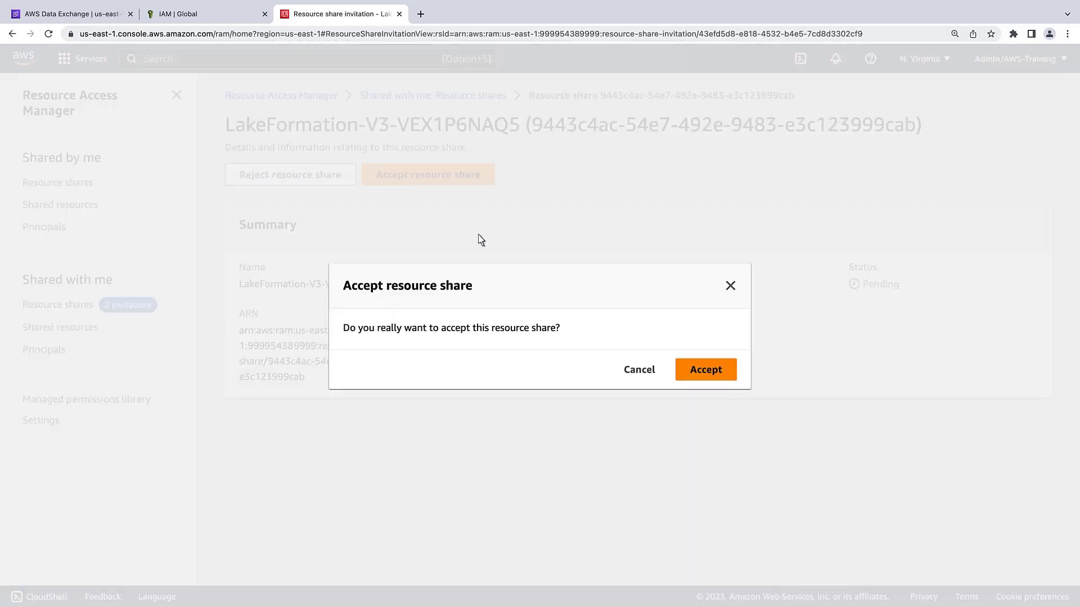
{"action": "left_click", "coordinate": [684, 367]}
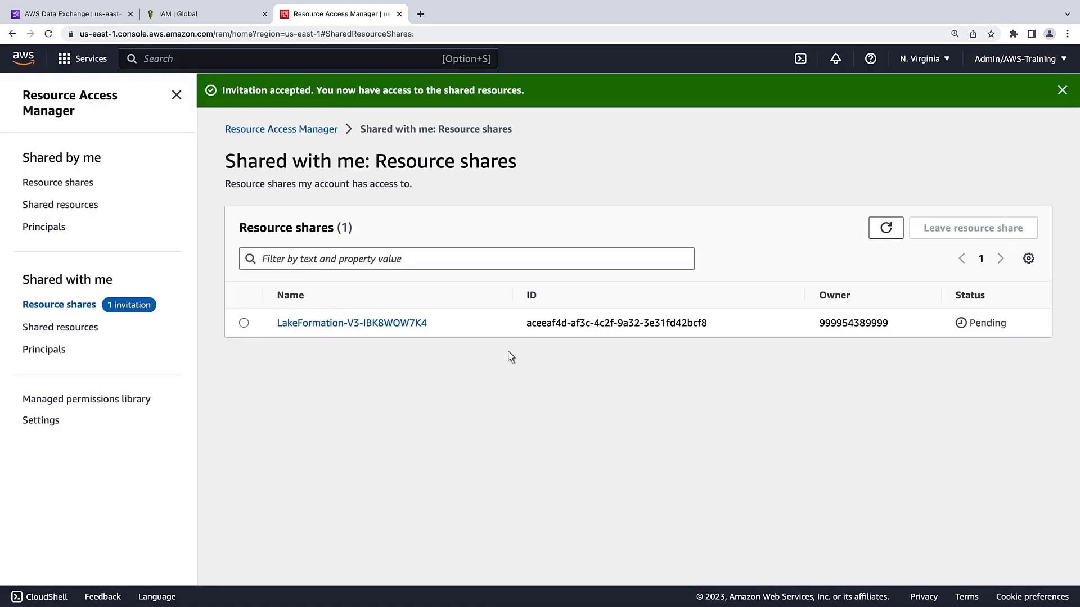
Step: Accept the second resource share, LakeFormation-V3-IBK8WOW7K4
{"action": "left_click", "coordinate": [290, 325]}
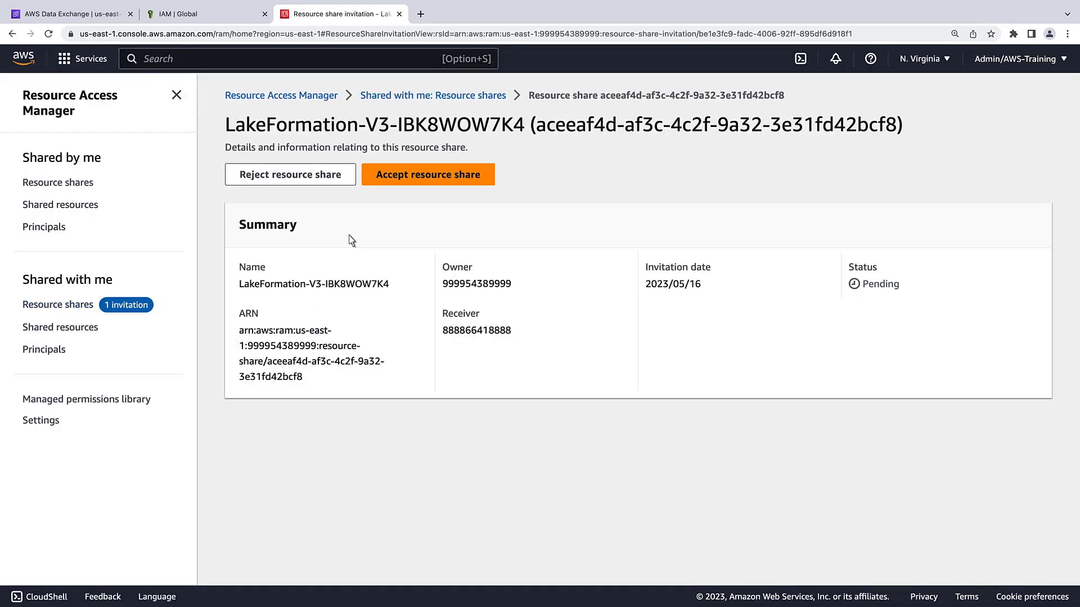
{"action": "left_click", "coordinate": [386, 177]}
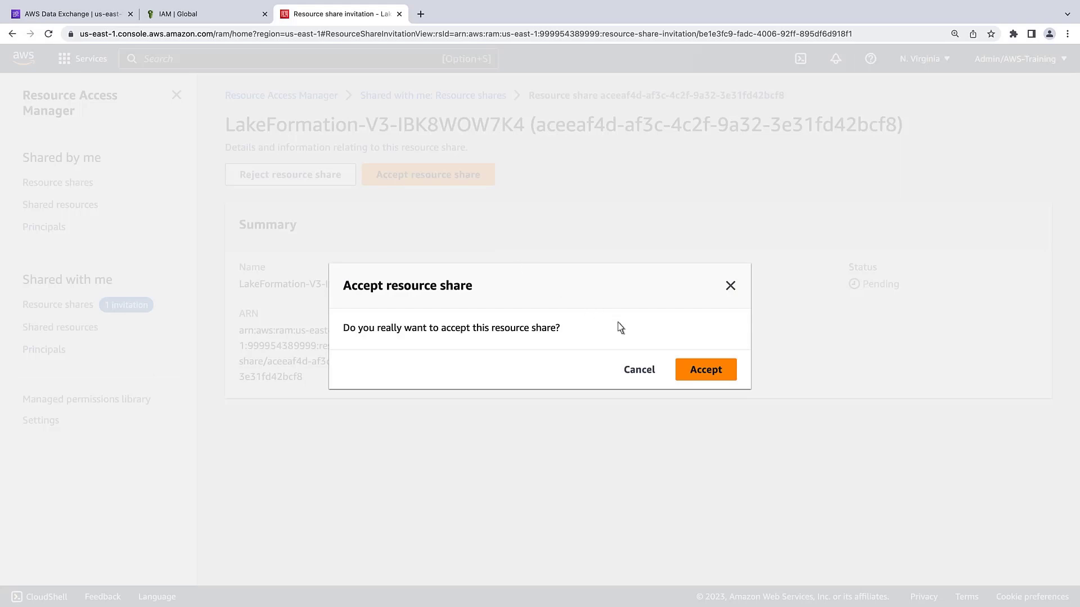
{"action": "left_click", "coordinate": [698, 372]}
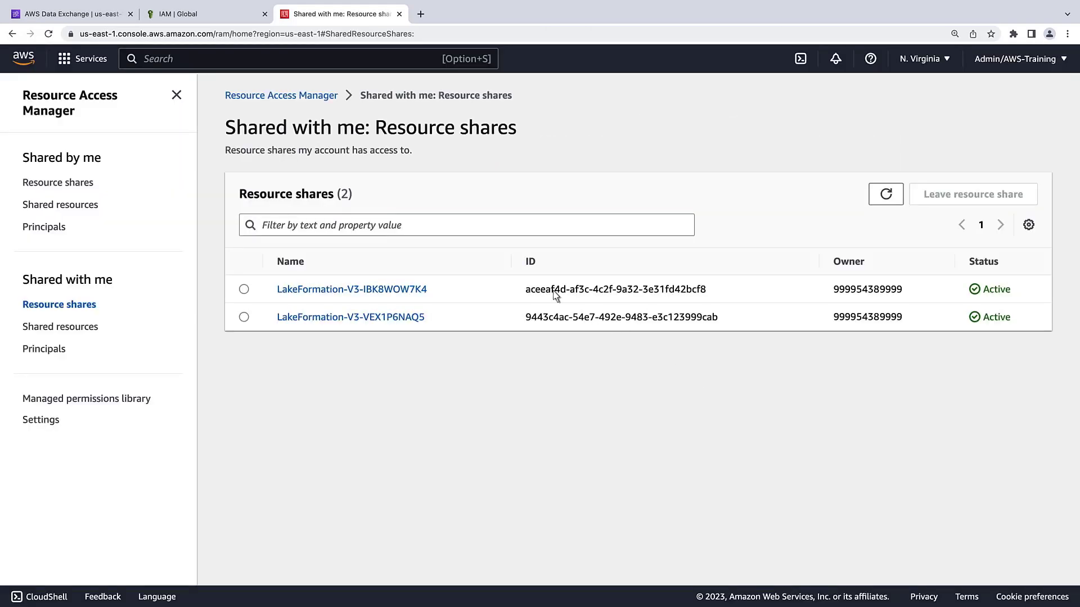
{"action": "type", "text": "lake formation"}
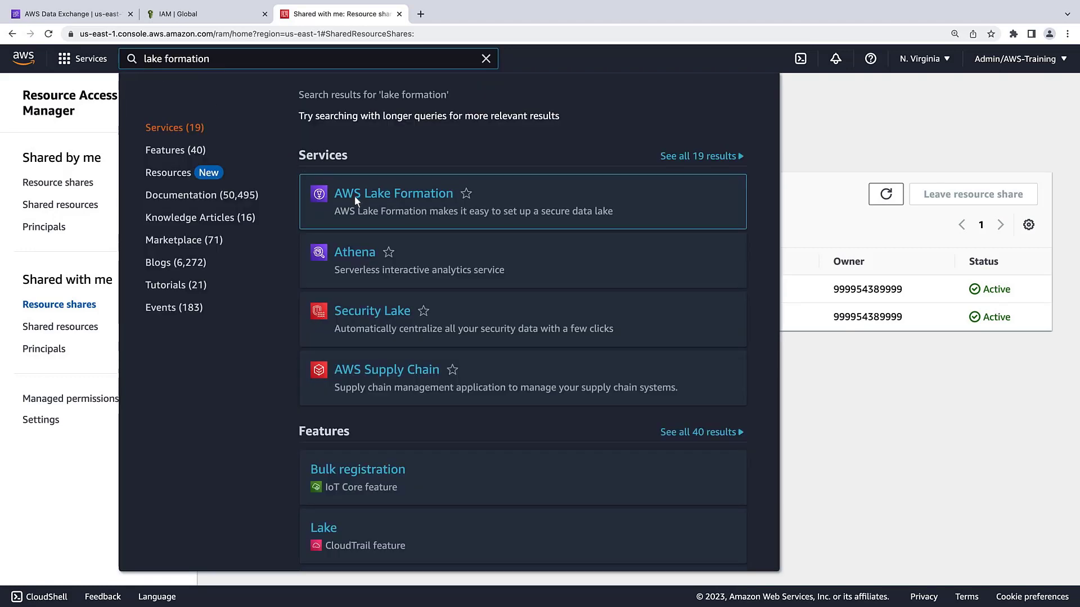
Step: Open the shared repex table in Lake Formation and start creating a resource link for it
{"action": "left_click", "coordinate": [354, 196]}
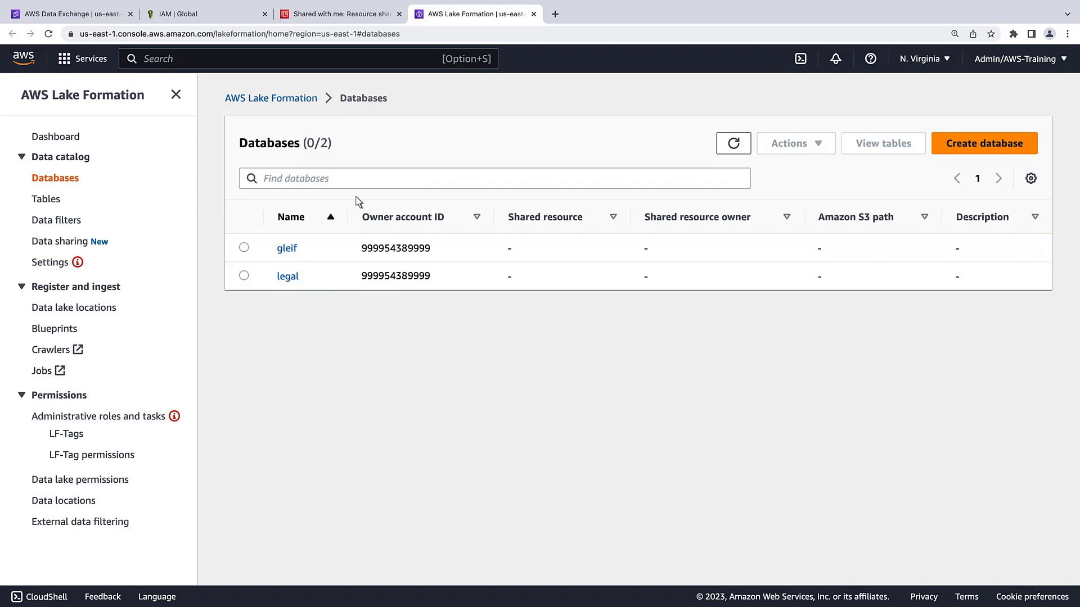
{"action": "left_click", "coordinate": [57, 204]}
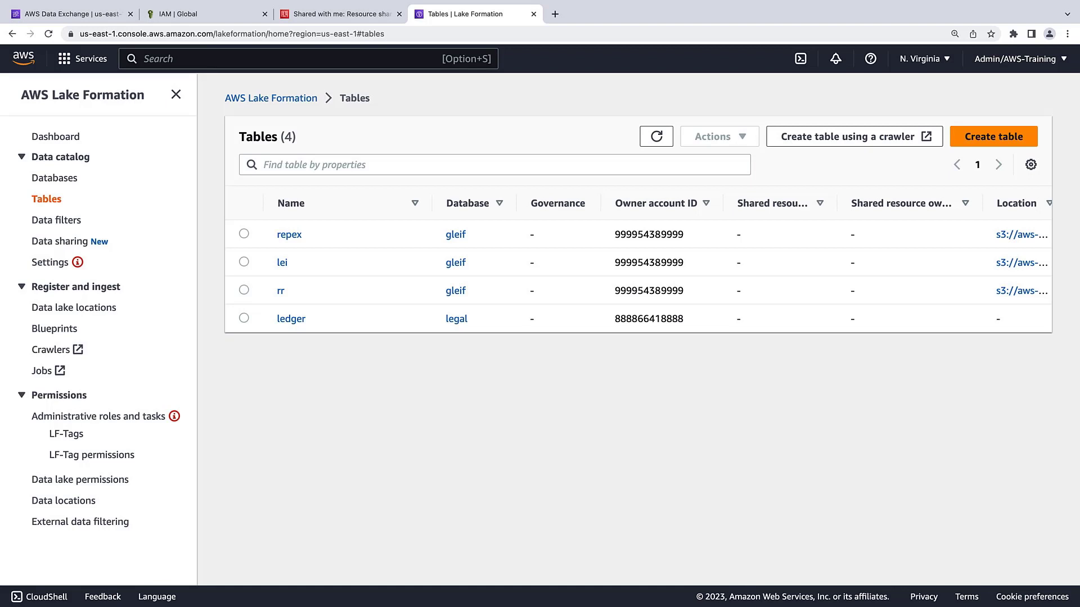
{"action": "left_click", "coordinate": [283, 236]}
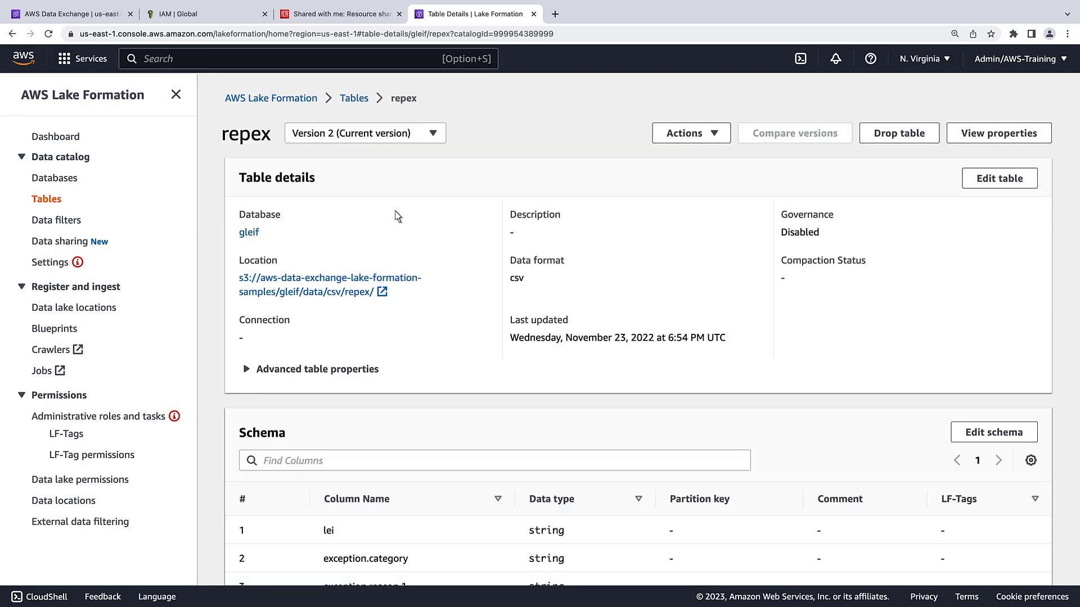
{"action": "left_click", "coordinate": [717, 137]}
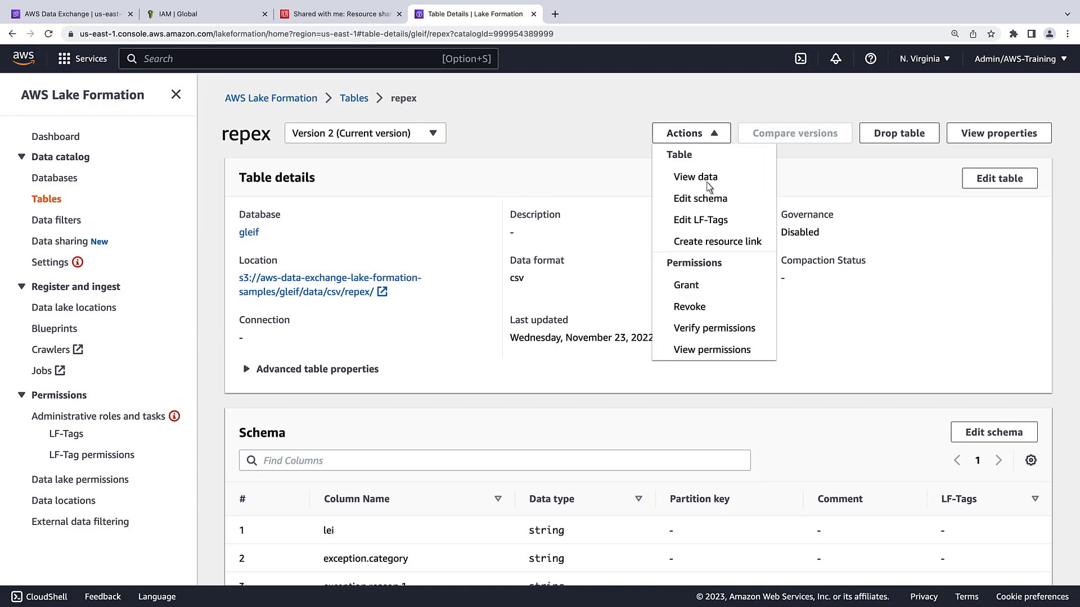
{"action": "left_click", "coordinate": [698, 242]}
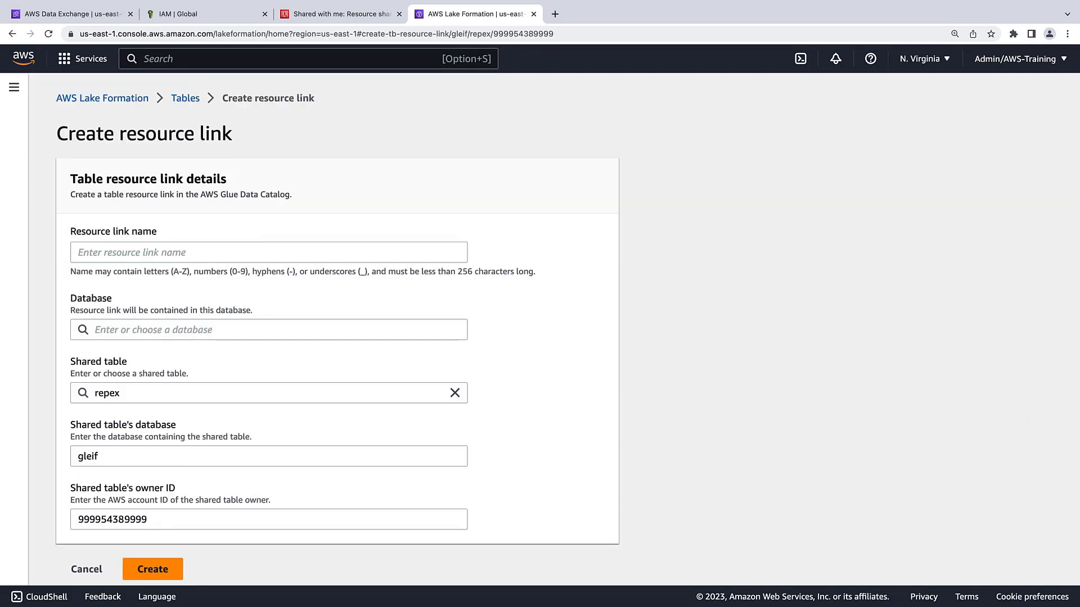
Step: Create resource link rl_repex in the legal database for the shared repex table
{"action": "left_click", "coordinate": [93, 253]}
{"action": "type", "text": "rl_repex"}
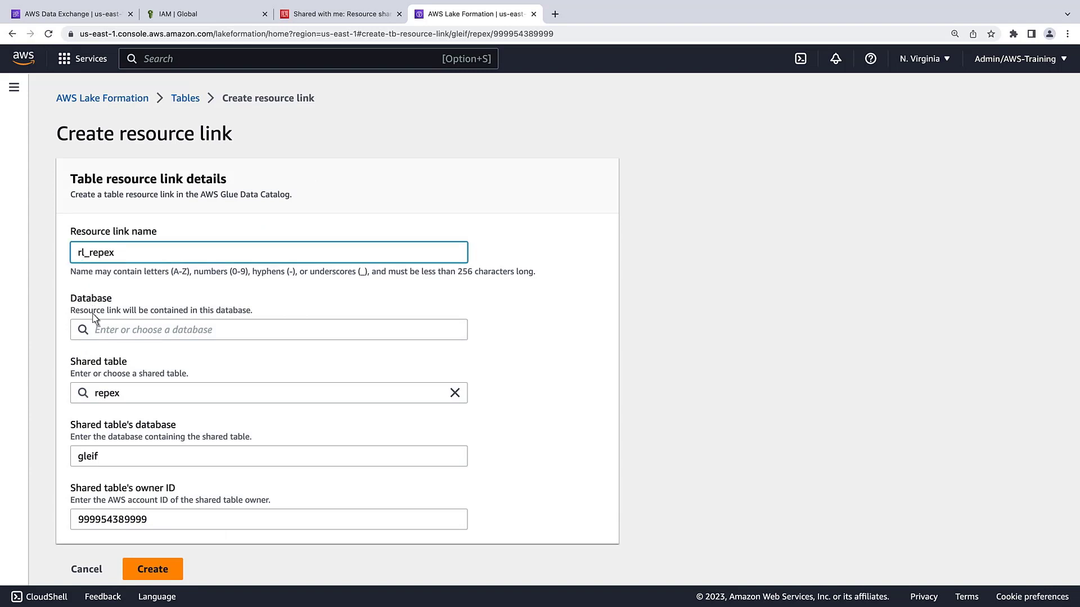
{"action": "left_click", "coordinate": [96, 332]}
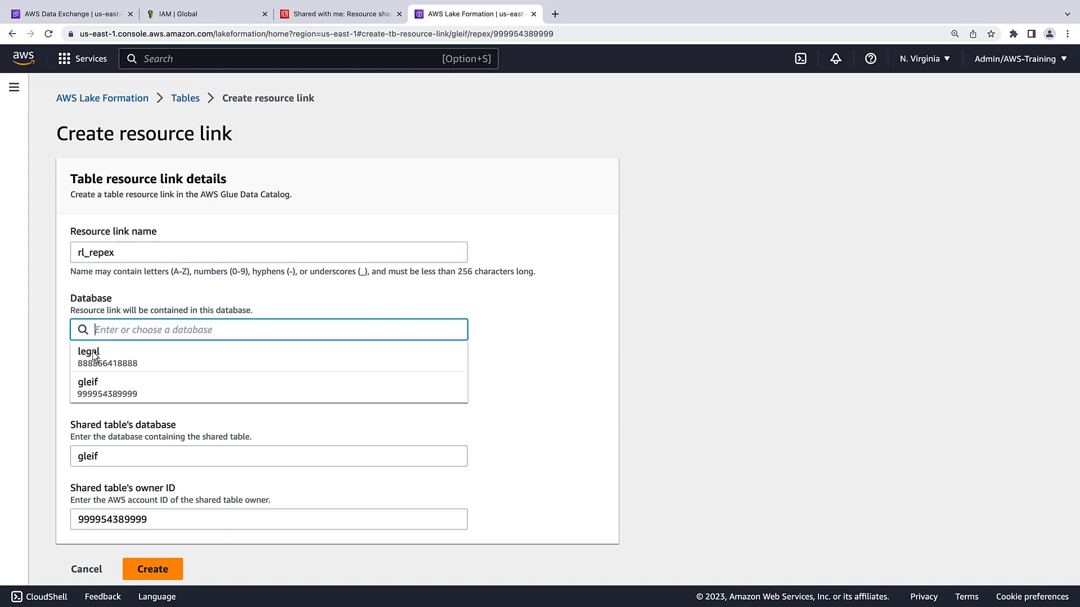
{"action": "left_click", "coordinate": [90, 356]}
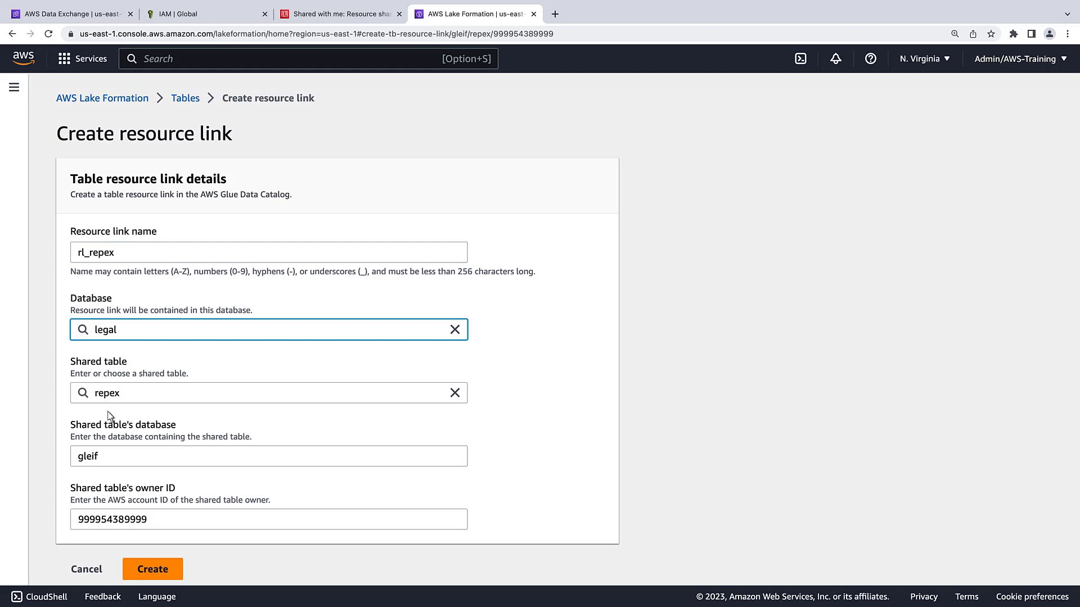
{"action": "left_click", "coordinate": [150, 573]}
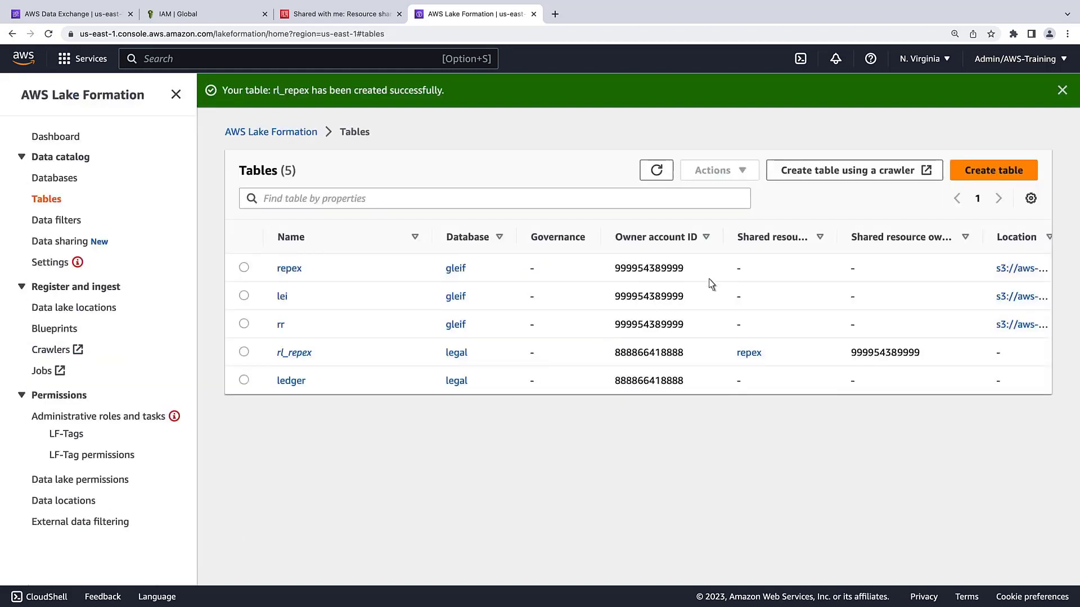
{"action": "left_click", "coordinate": [1062, 90]}
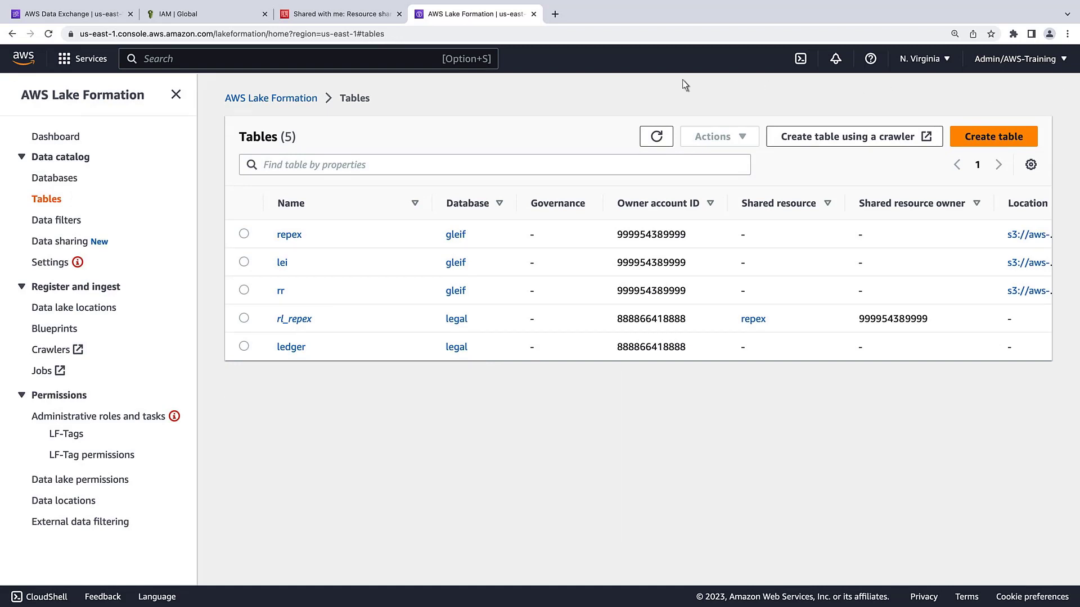
Step: Rerun the exception.reason.1 count query on legal.rl_repex in Athena, getting 20 rows
{"action": "left_click", "coordinate": [153, 66]}
{"action": "type", "text": "Athena"}
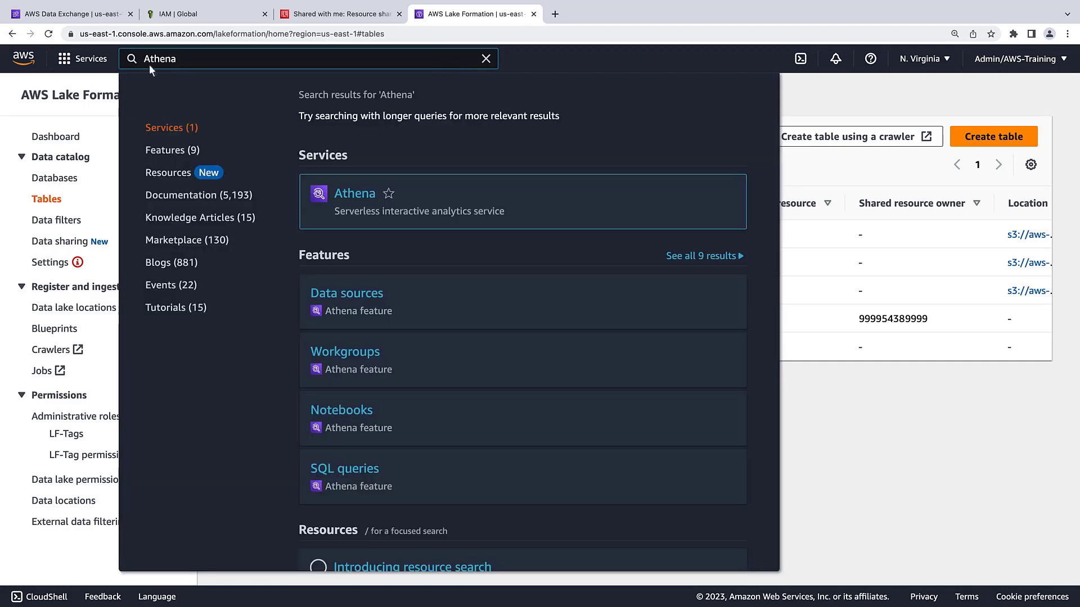
{"action": "left_click", "coordinate": [345, 194]}
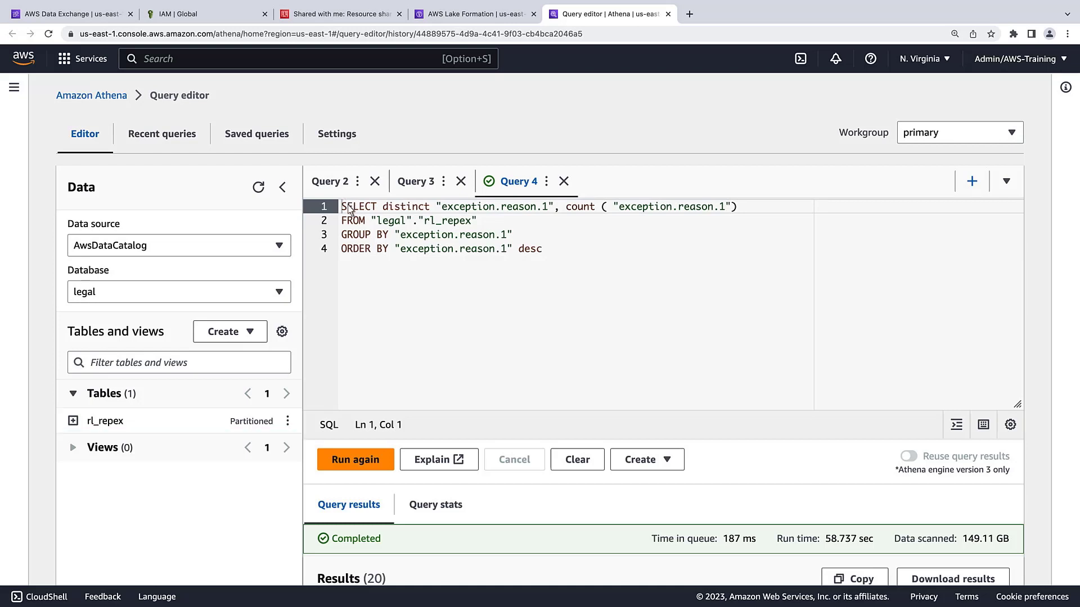
{"action": "key", "text": "super+a"}
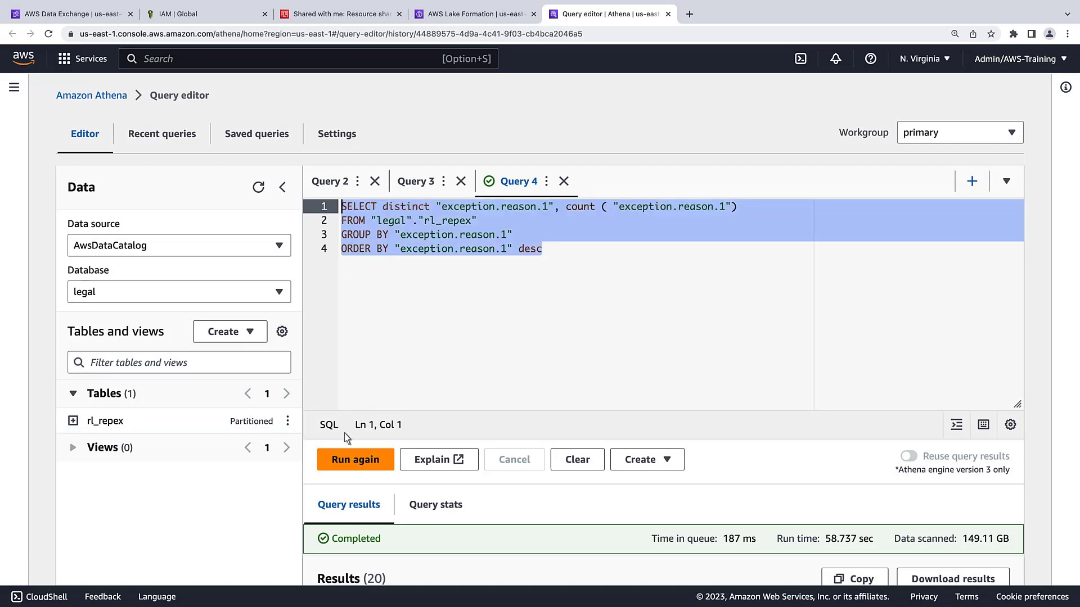
{"action": "left_click", "coordinate": [346, 462]}
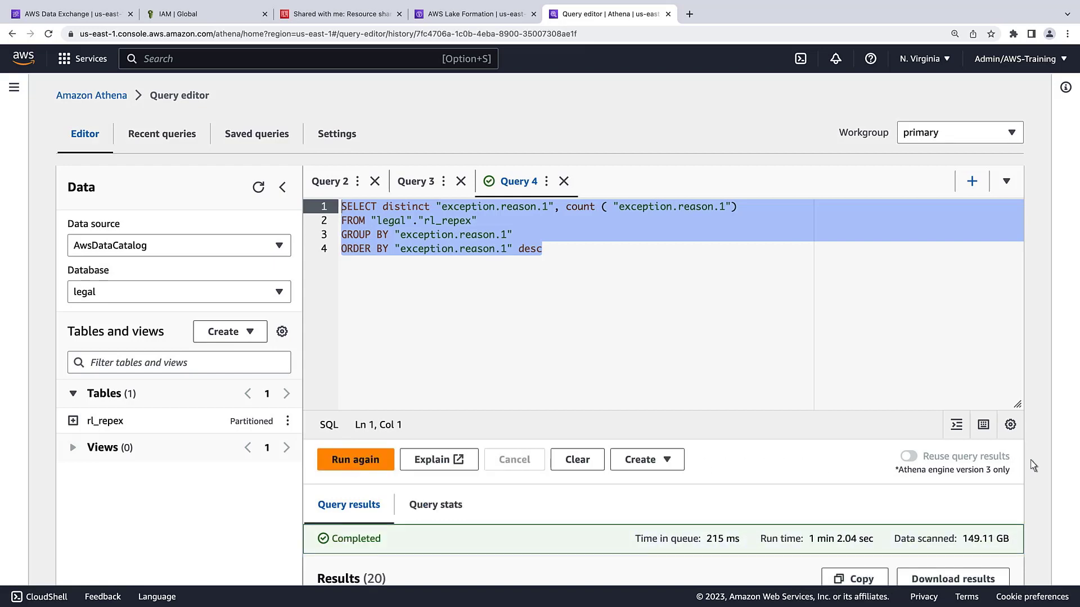
{"action": "scroll", "coordinate": [1077, 465], "scroll_direction": "down", "scroll_amount": 6}
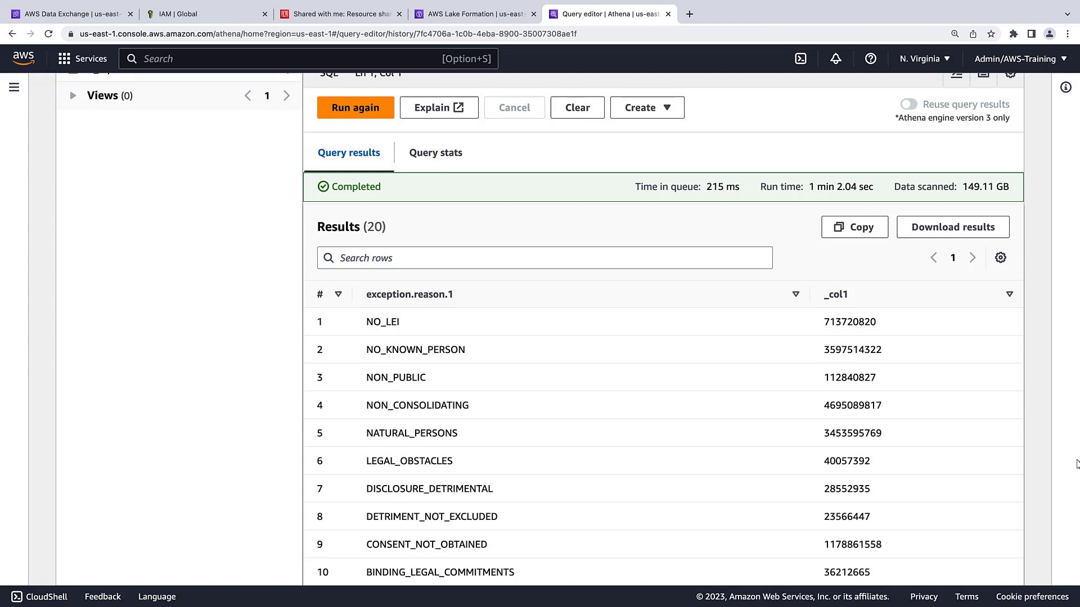
{"action": "left_click", "coordinate": [495, 14]}
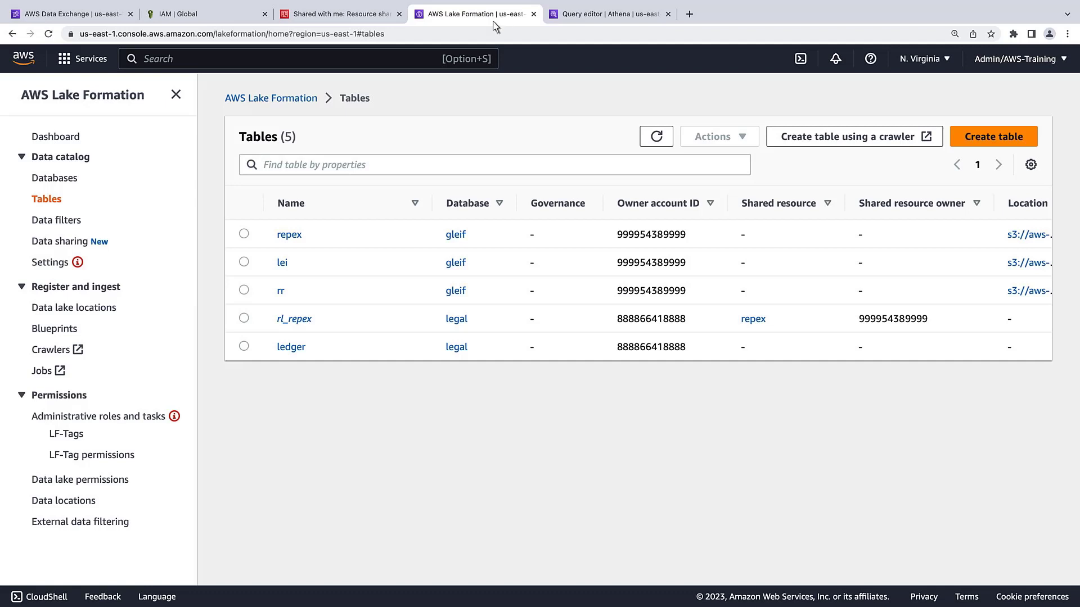
Step: Start a data filter named 'exception' targeting the repex table in the gleif database
{"action": "left_click", "coordinate": [73, 223]}
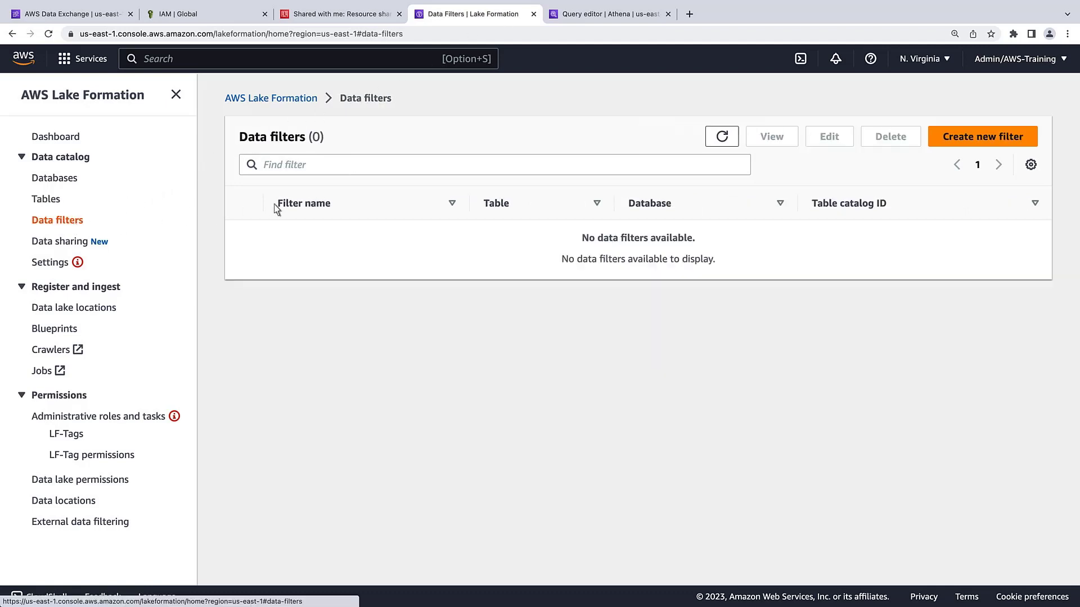
{"action": "left_click", "coordinate": [982, 137]}
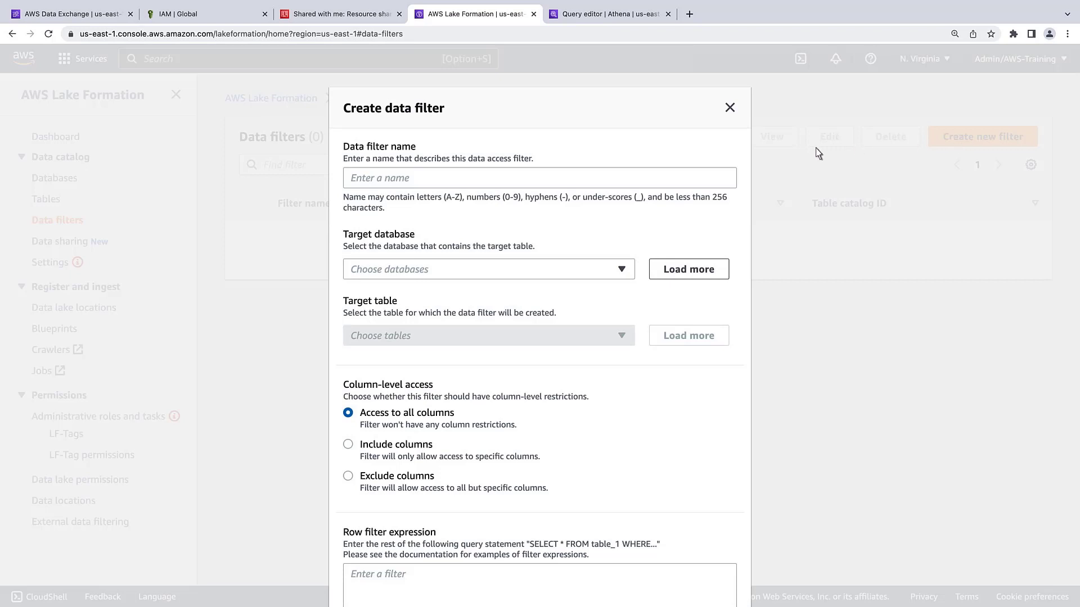
{"action": "left_click", "coordinate": [355, 179]}
{"action": "type", "text": "exception"}
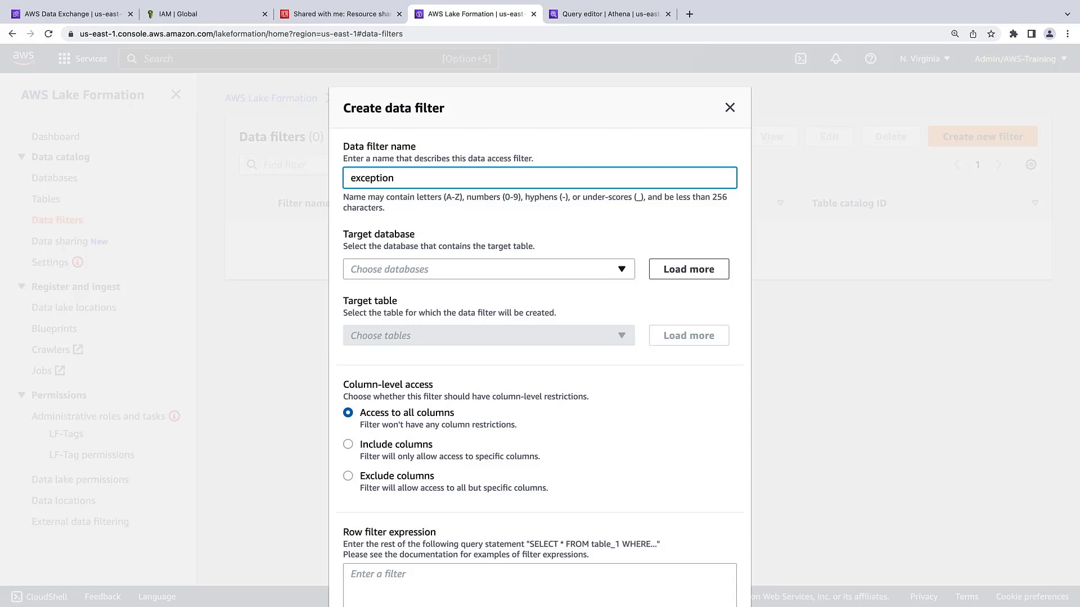
{"action": "left_click", "coordinate": [623, 275]}
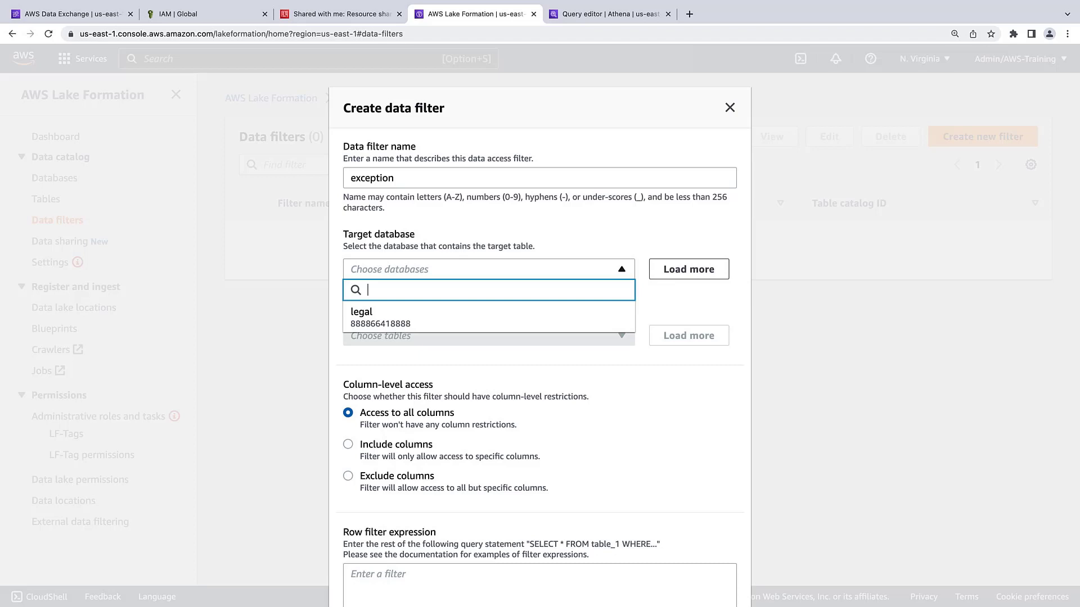
{"action": "left_click", "coordinate": [673, 275]}
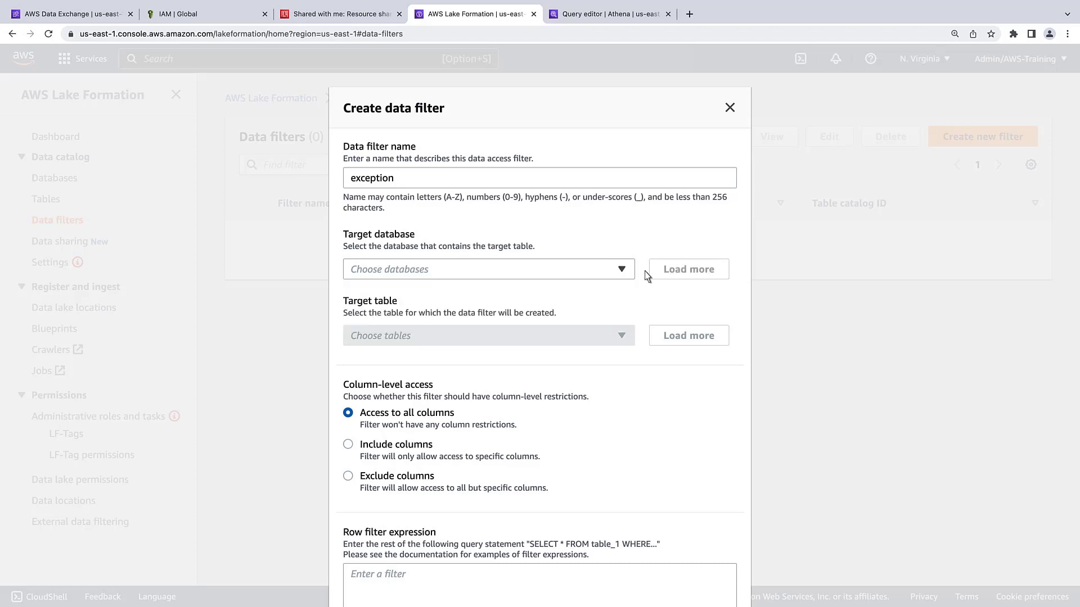
{"action": "left_click", "coordinate": [623, 273]}
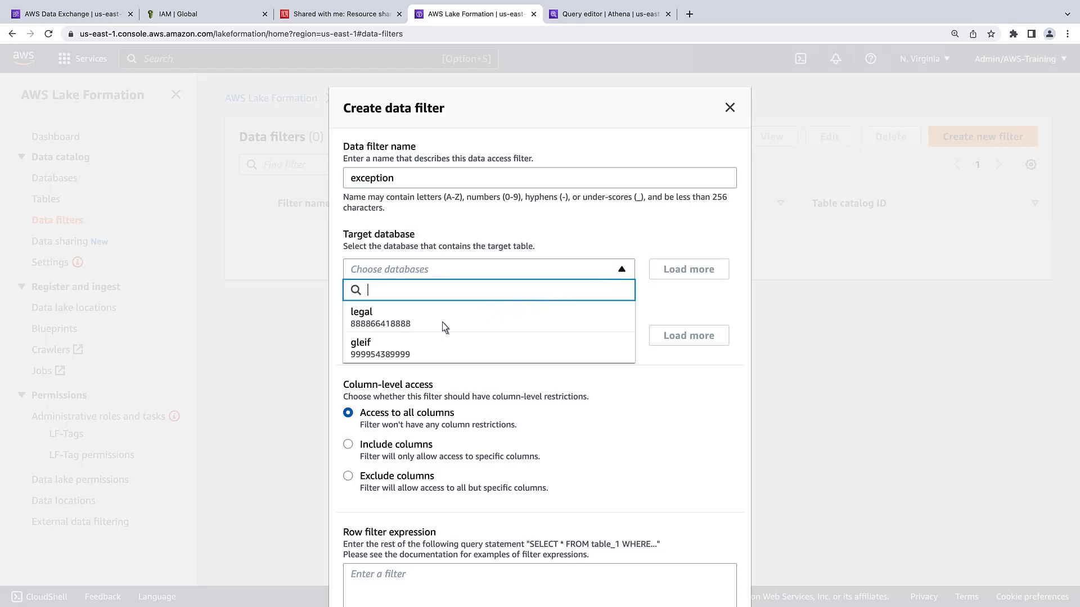
{"action": "left_click", "coordinate": [364, 345]}
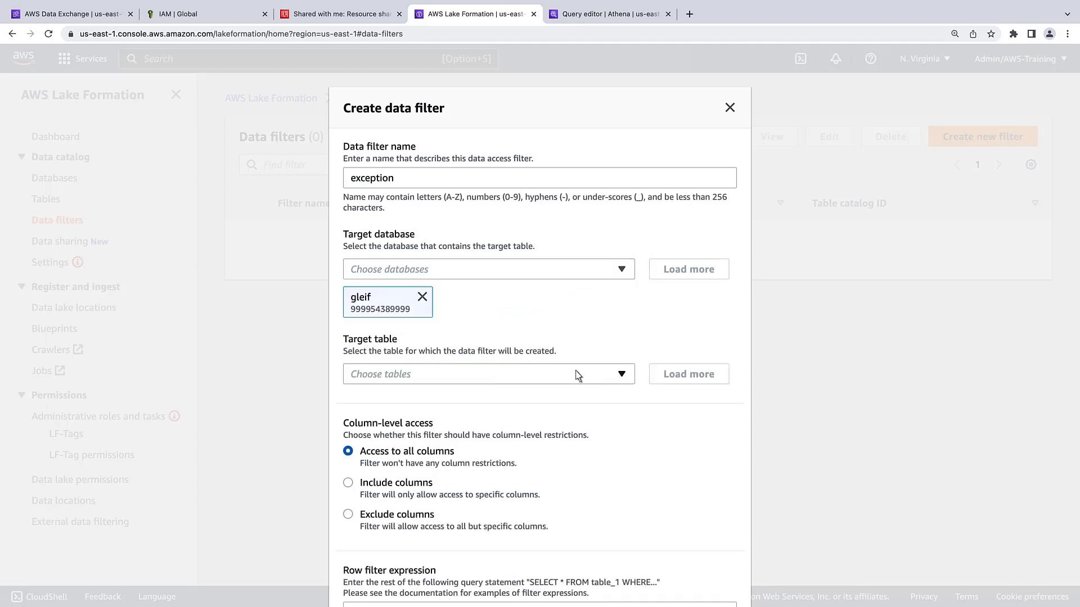
{"action": "left_click", "coordinate": [623, 377]}
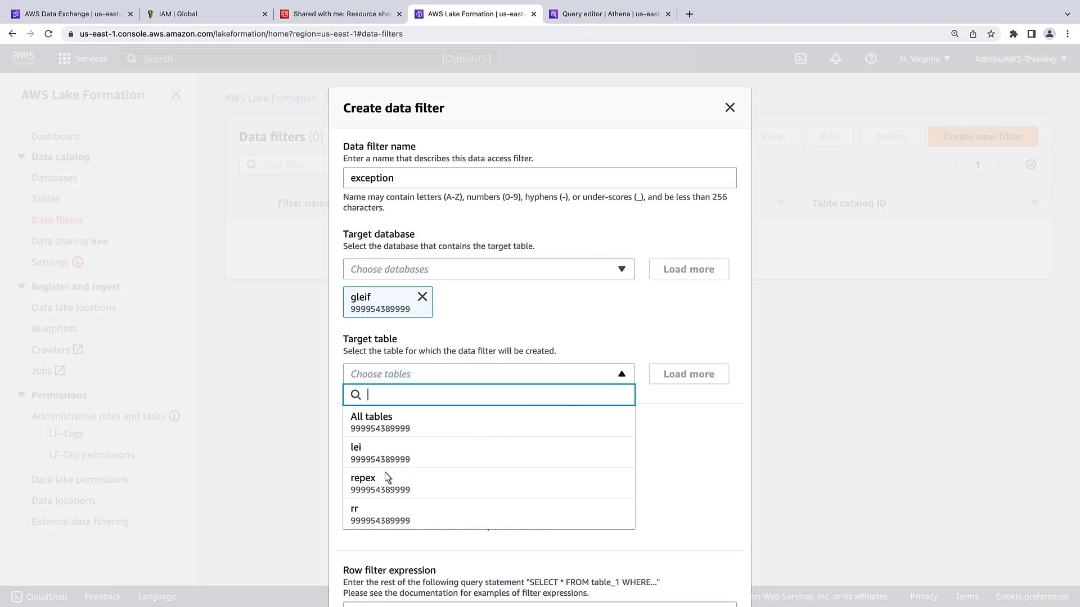
{"action": "left_click", "coordinate": [364, 482]}
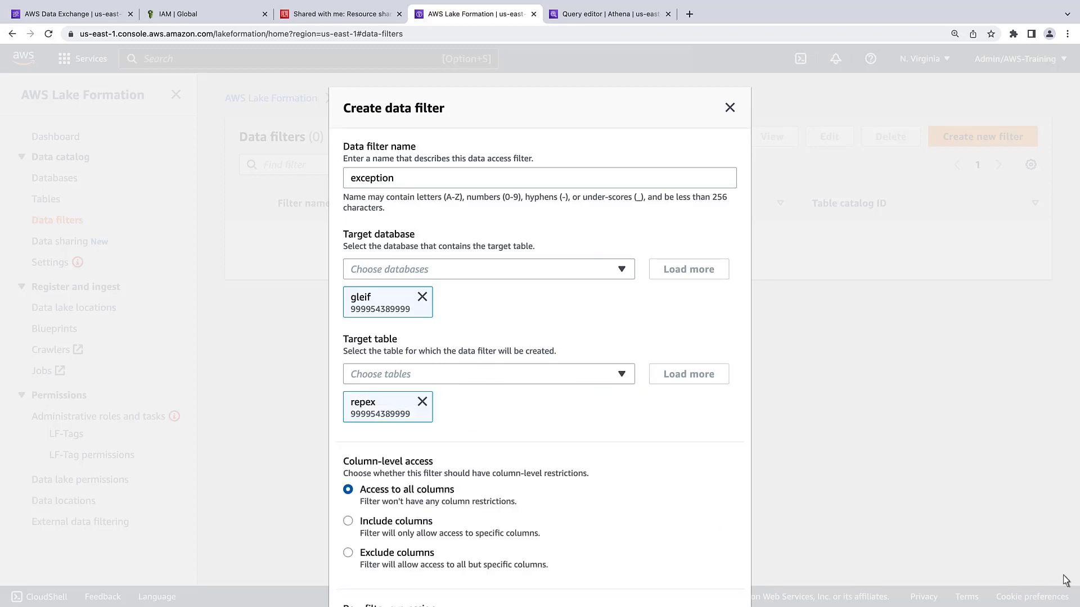
{"action": "scroll", "coordinate": [1075, 582], "scroll_direction": "down", "scroll_amount": 3}
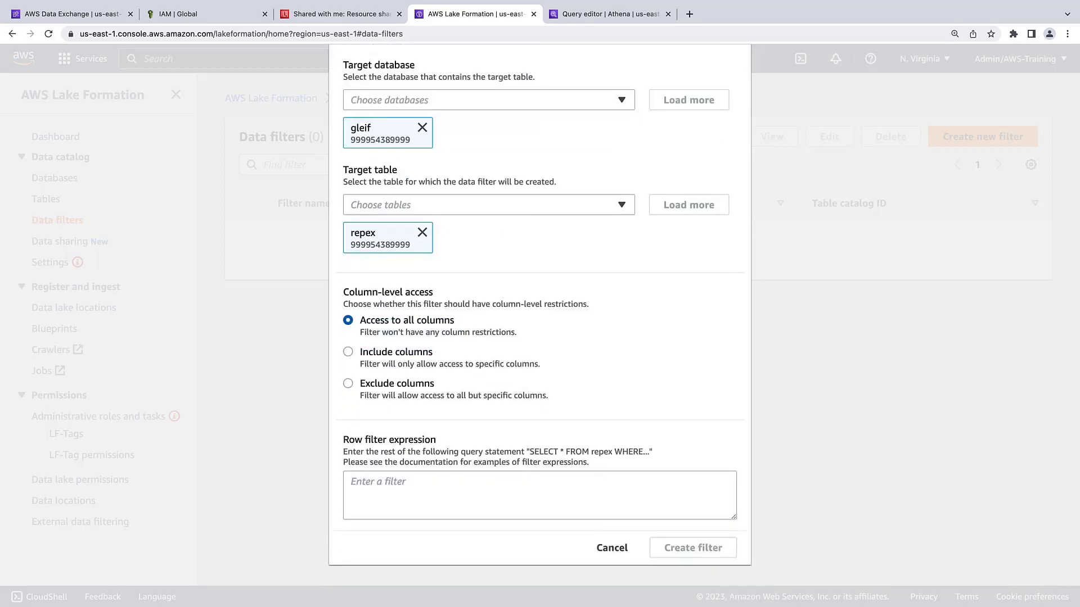
Step: Include only columns lei, exception.category, exception.reason.1, exception.reason.2 and exception.reference.1
{"action": "left_click", "coordinate": [349, 353]}
{"action": "left_click", "coordinate": [721, 443]}
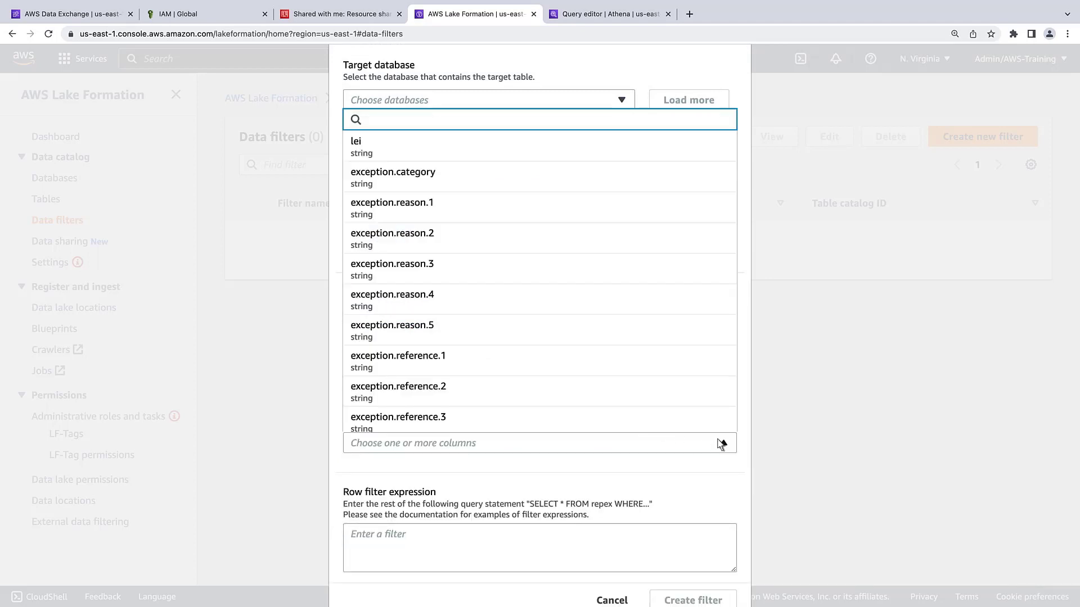
{"action": "left_click", "coordinate": [358, 151]}
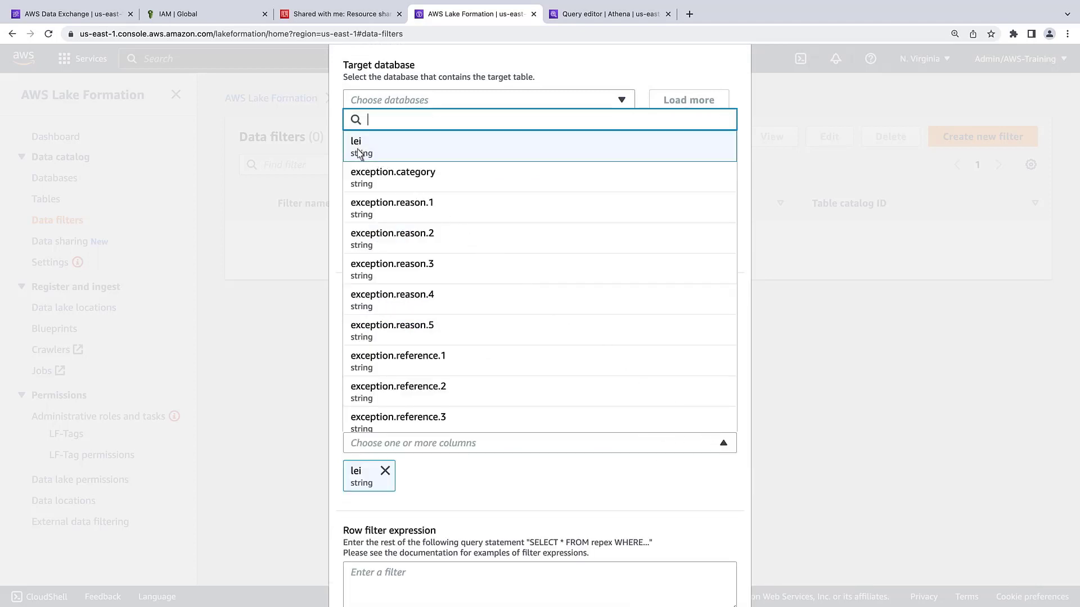
{"action": "left_click", "coordinate": [361, 181]}
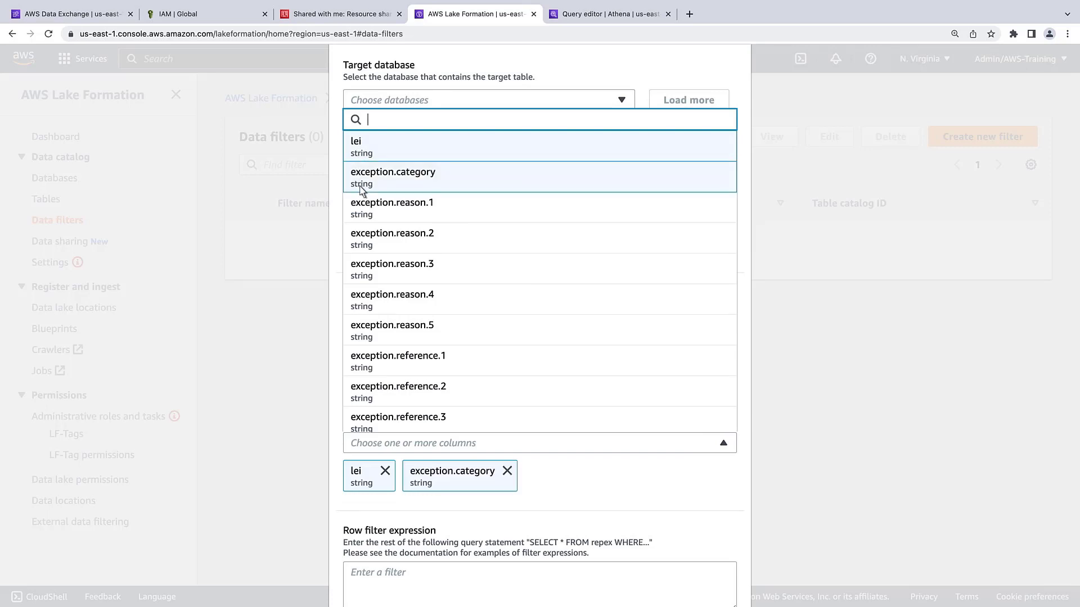
{"action": "left_click", "coordinate": [362, 210]}
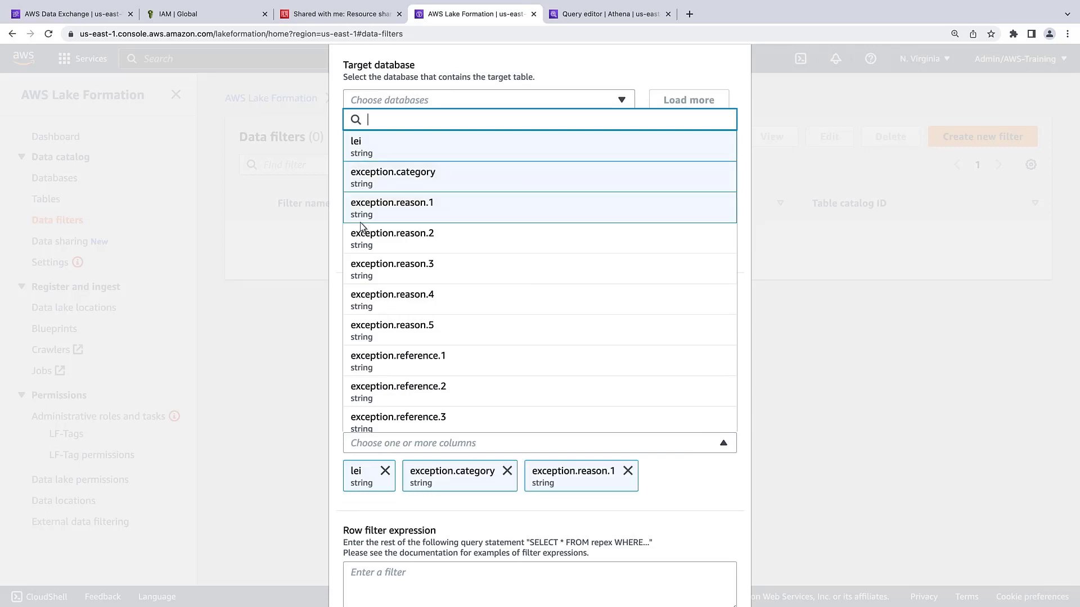
{"action": "left_click", "coordinate": [362, 241]}
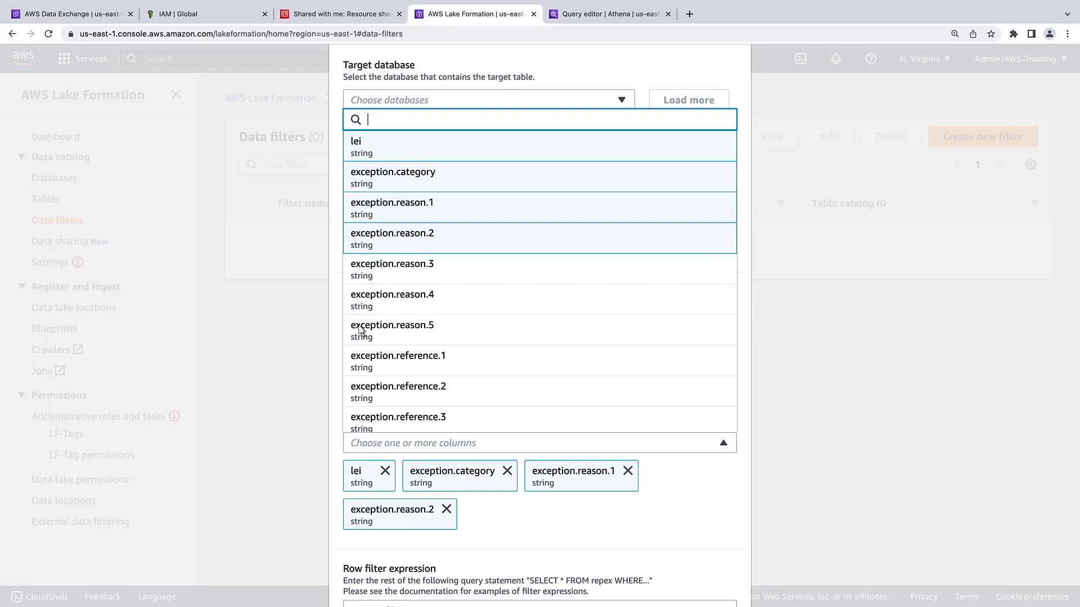
{"action": "left_click", "coordinate": [361, 362]}
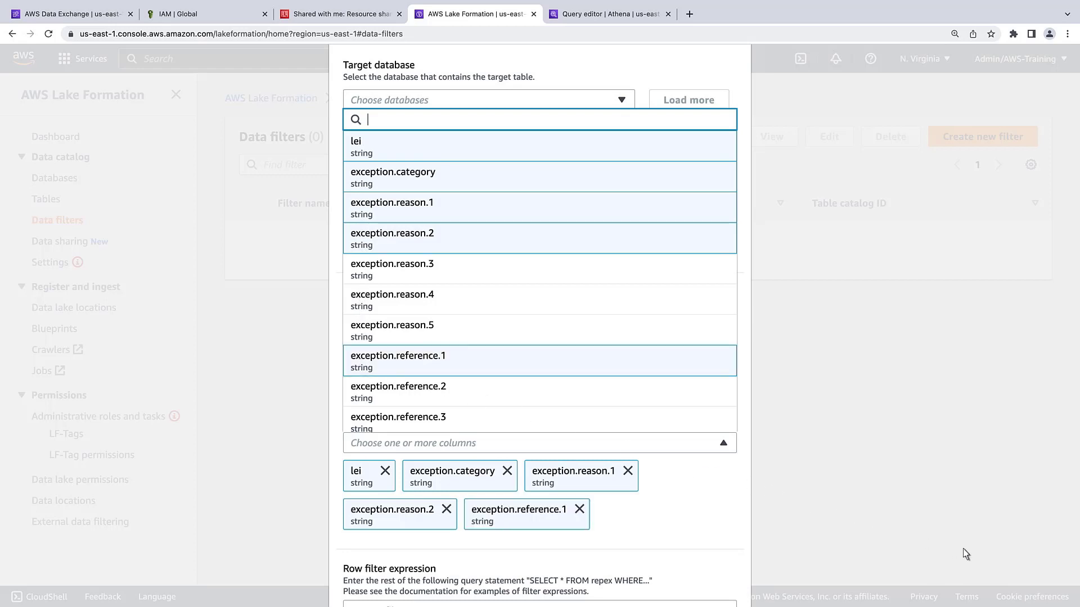
Step: Add the row filter "exception.reason.1" = 'BINDING_LEGAL_COMMITMENTS'
{"action": "scroll", "coordinate": [1076, 590], "scroll_direction": "down", "scroll_amount": 3}
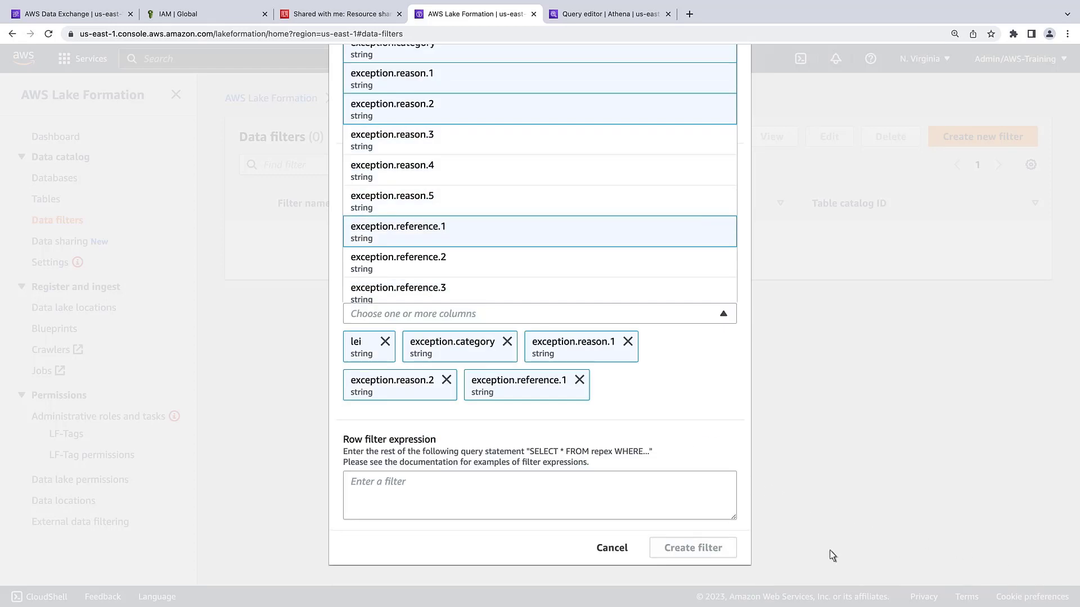
{"action": "left_click", "coordinate": [358, 490]}
{"action": "type", "text": "\"exception.reason.1\" = 'BINDING_LEGAL_COMMITMENTS'"}
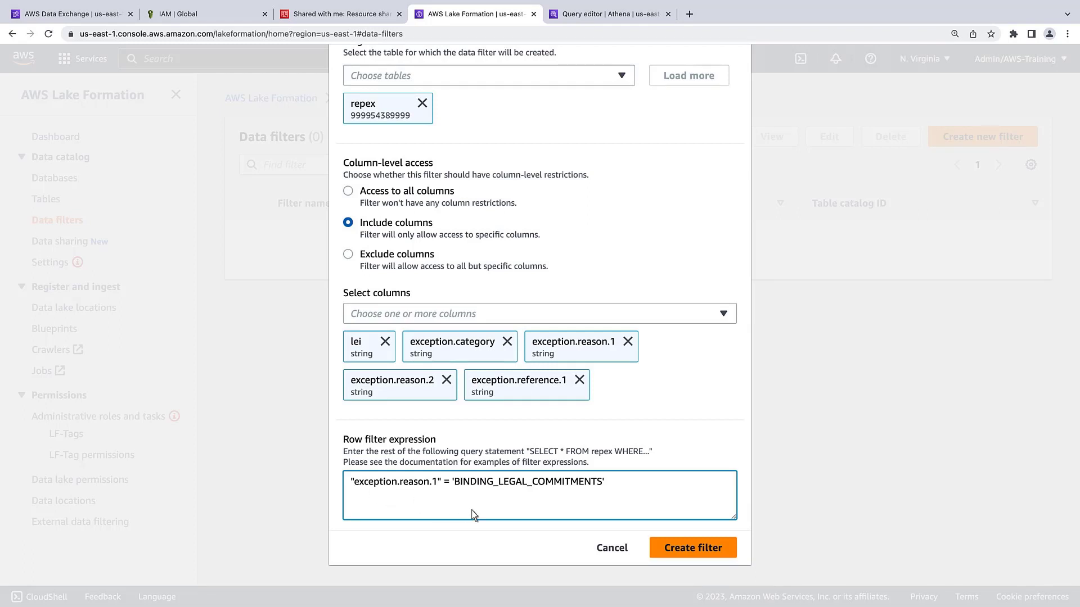
Step: Create the exception data filter and begin a new data lake permission grant
{"action": "left_click", "coordinate": [703, 547]}
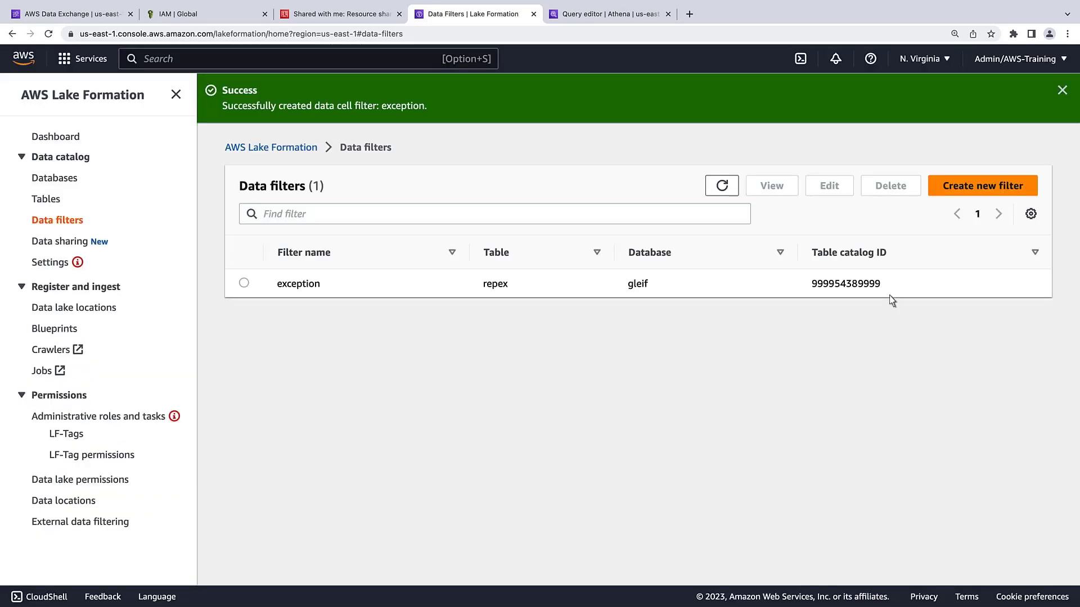
{"action": "left_click", "coordinate": [1062, 92]}
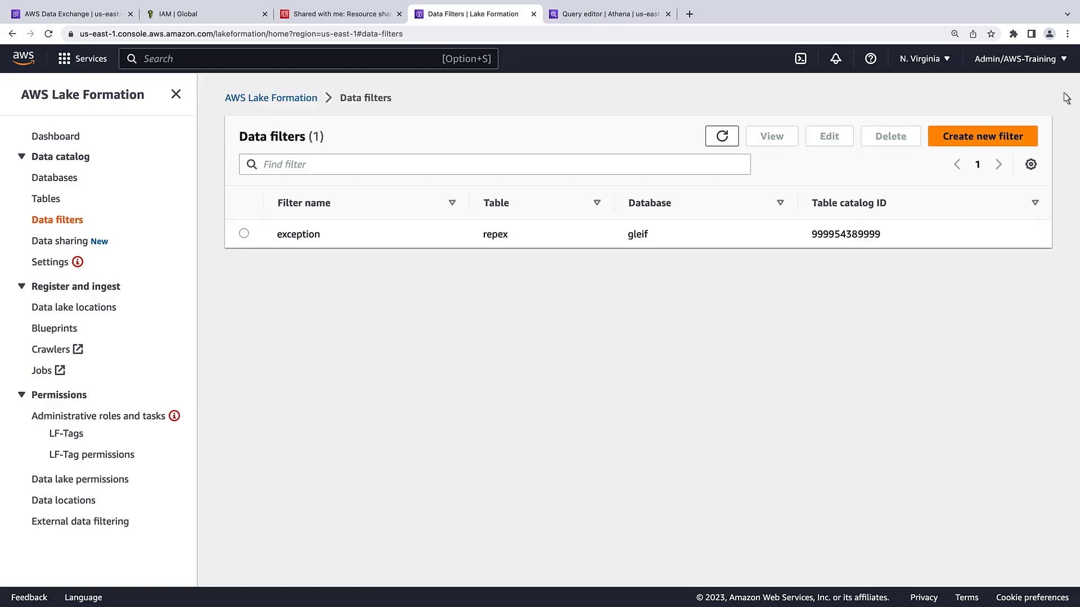
{"action": "left_click", "coordinate": [94, 481]}
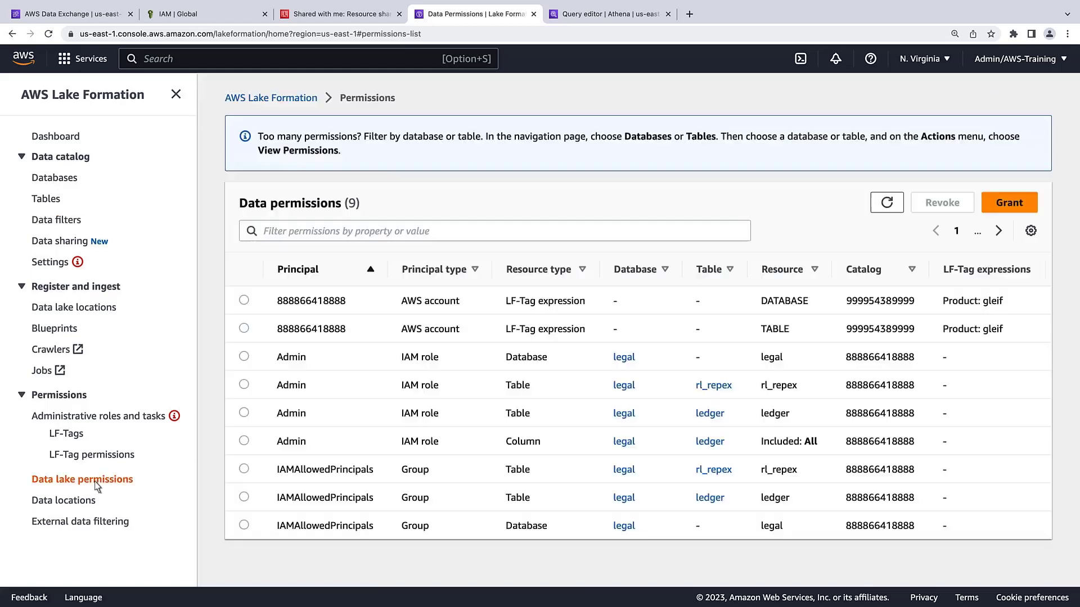
{"action": "left_click", "coordinate": [1008, 208]}
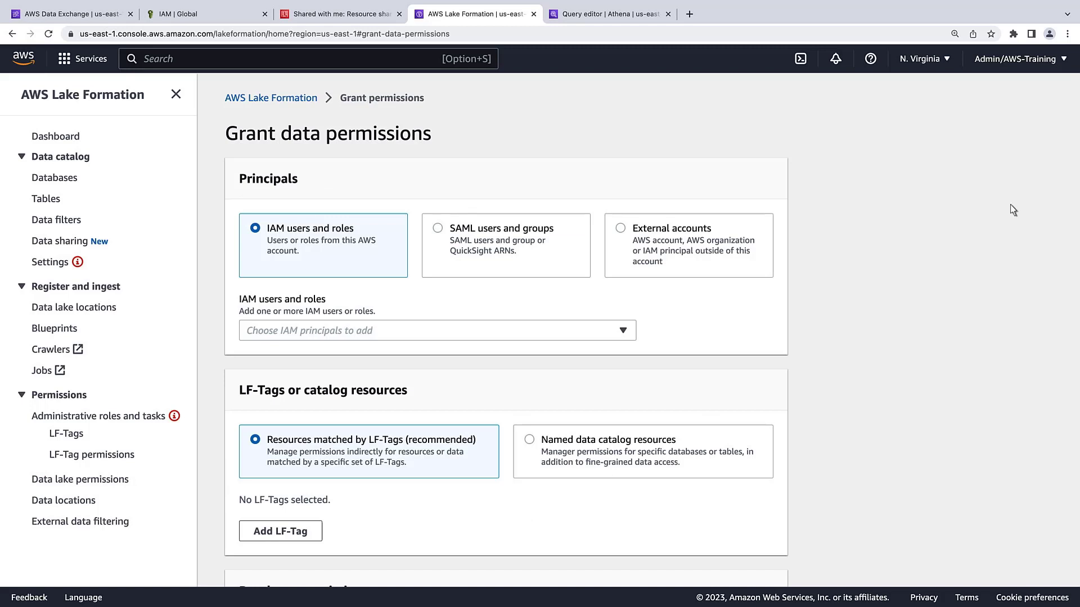
Step: Set the DataAnalyst role as principal, granting on named data catalog resources
{"action": "left_click", "coordinate": [623, 332]}
{"action": "type", "text": "Data"}
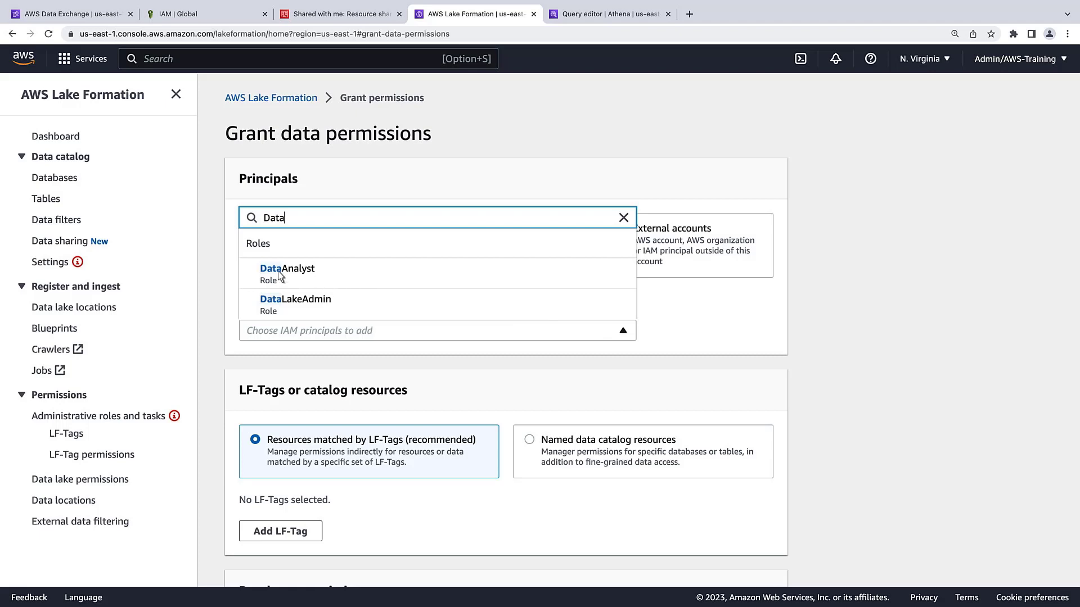
{"action": "left_click", "coordinate": [287, 273]}
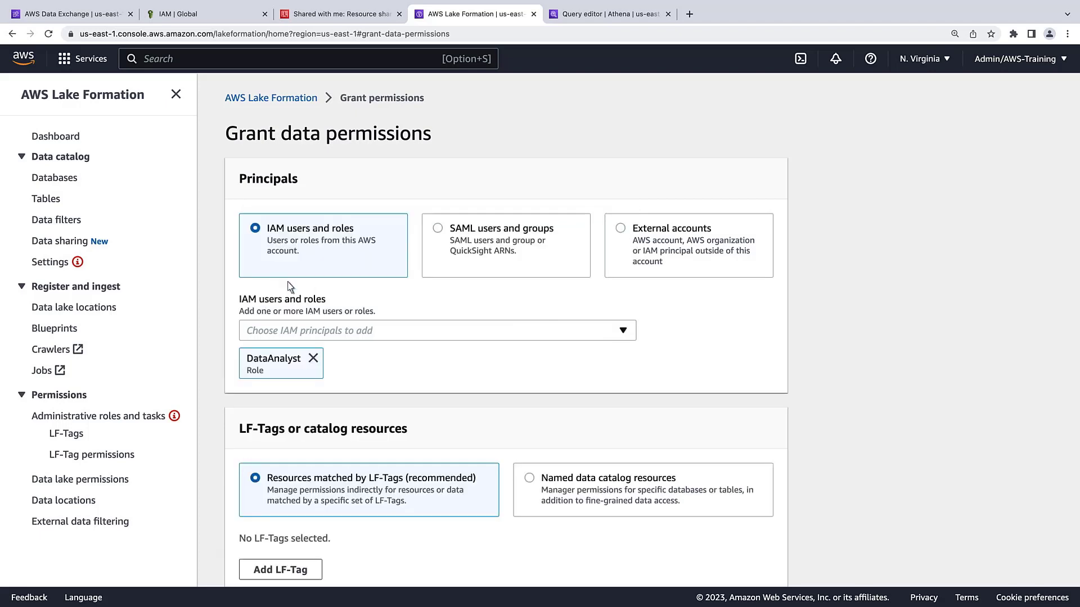
{"action": "left_click", "coordinate": [531, 480]}
{"action": "scroll", "coordinate": [1049, 565], "scroll_direction": "down", "scroll_amount": 2}
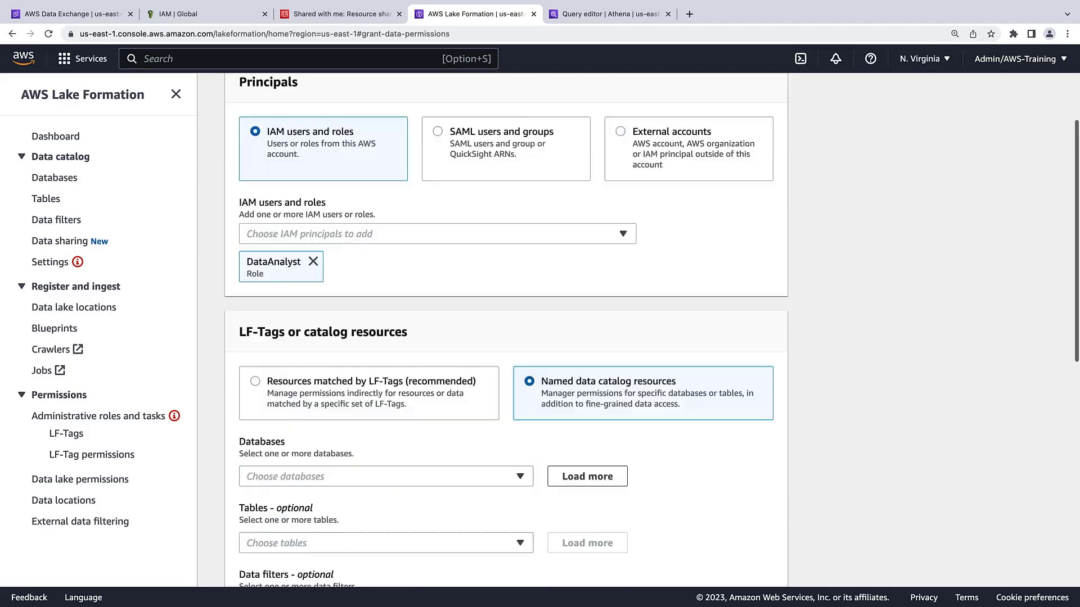
{"action": "scroll", "coordinate": [1076, 573], "scroll_direction": "down", "scroll_amount": 6}
Step: Target database gleif, table repex and the exception data filter in the grant
{"action": "left_click", "coordinate": [601, 129]}
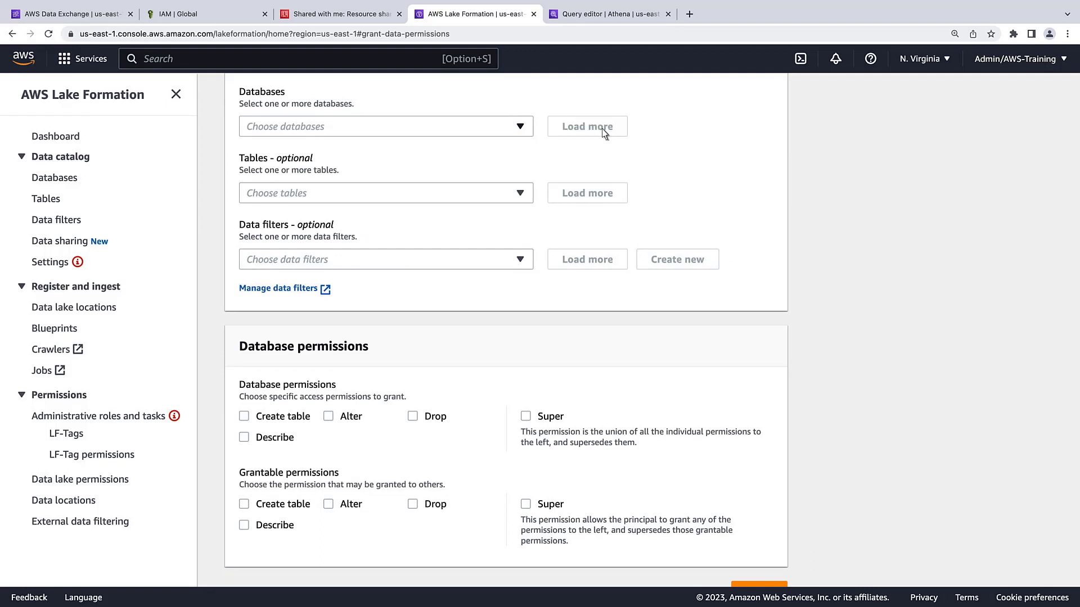
{"action": "left_click", "coordinate": [520, 126]}
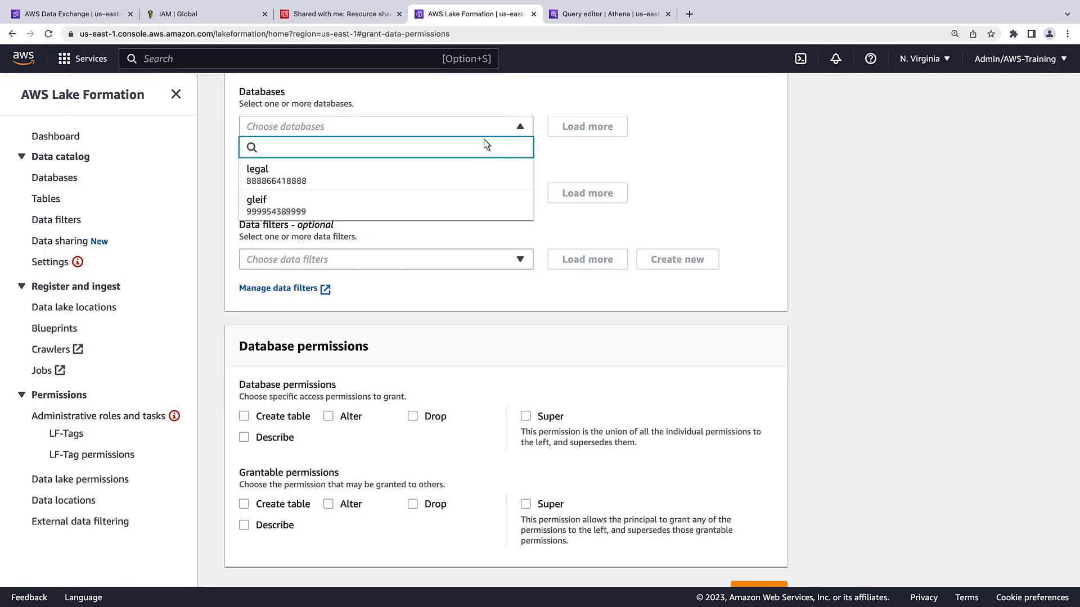
{"action": "left_click", "coordinate": [278, 207]}
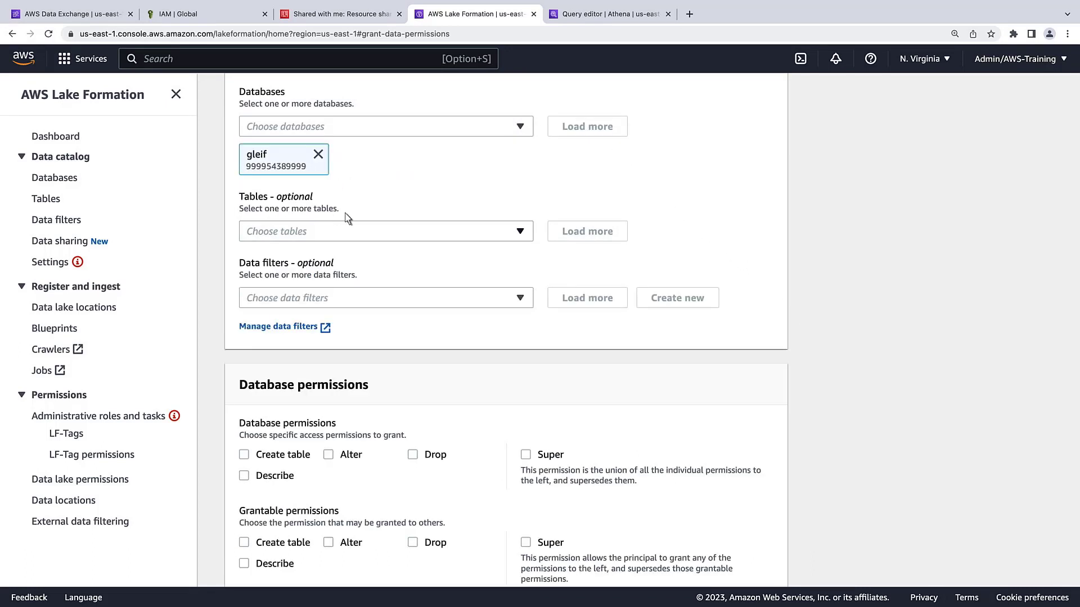
{"action": "left_click", "coordinate": [516, 231]}
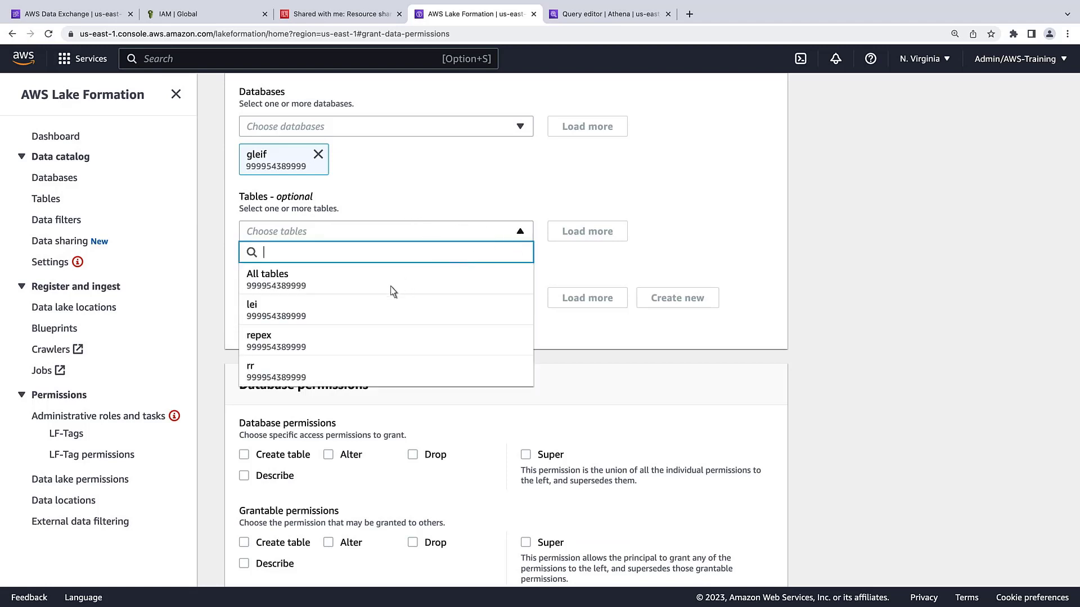
{"action": "left_click", "coordinate": [308, 341]}
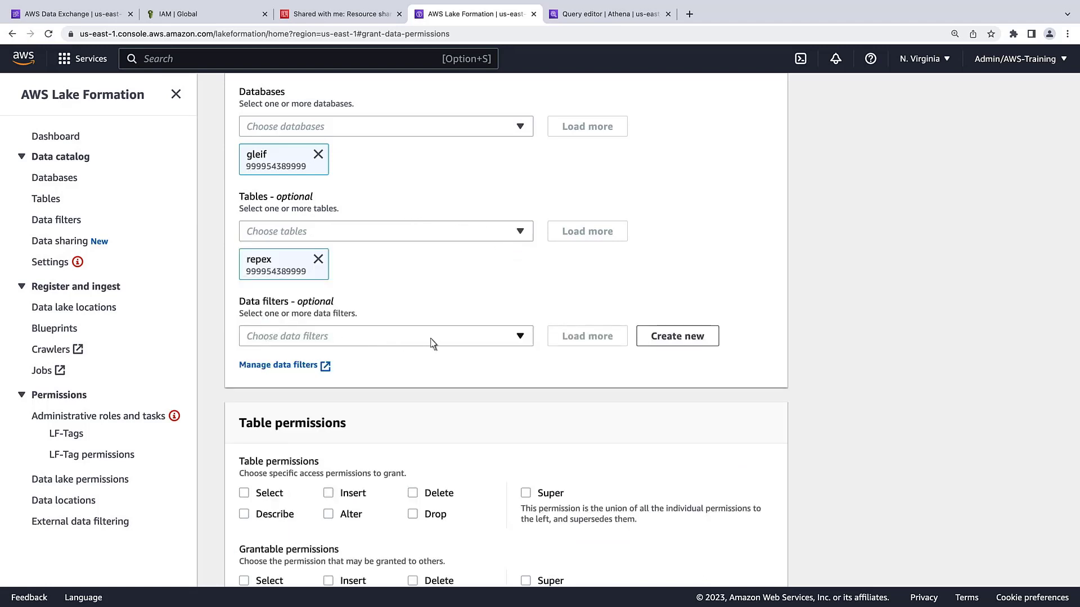
{"action": "left_click", "coordinate": [522, 338]}
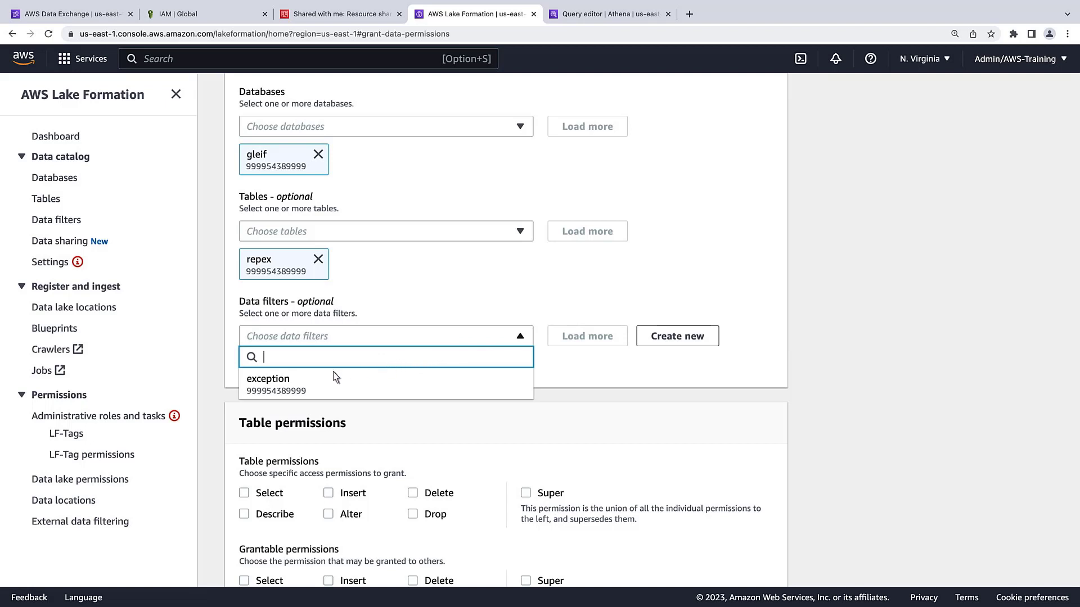
{"action": "left_click", "coordinate": [286, 386]}
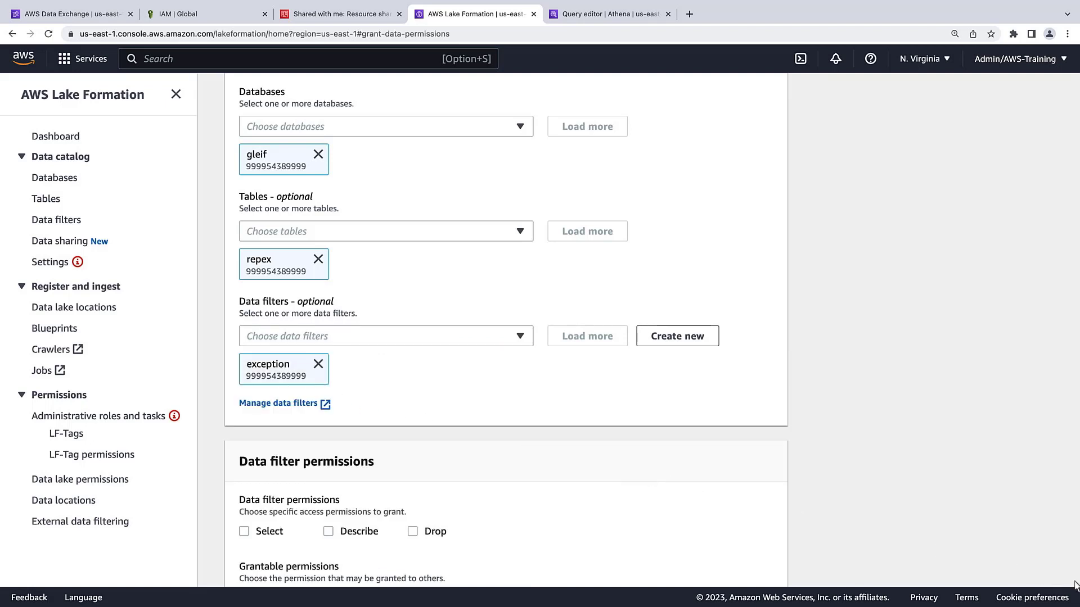
Step: Give DataAnalyst Select and Describe data filter permissions and submit the grant
{"action": "scroll", "coordinate": [1076, 585], "scroll_direction": "down", "scroll_amount": 3}
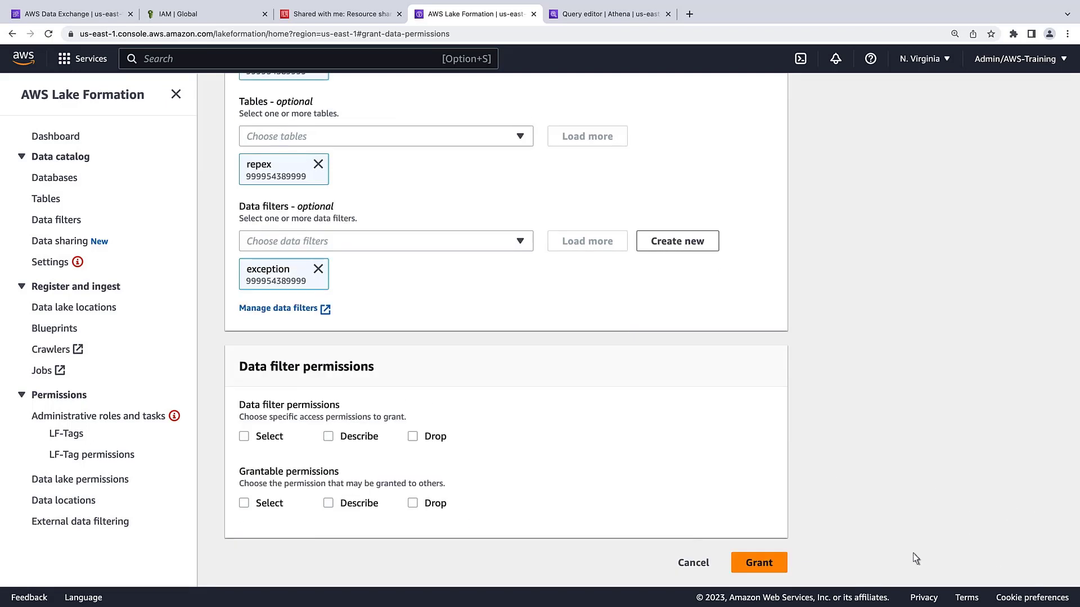
{"action": "left_click", "coordinate": [244, 438]}
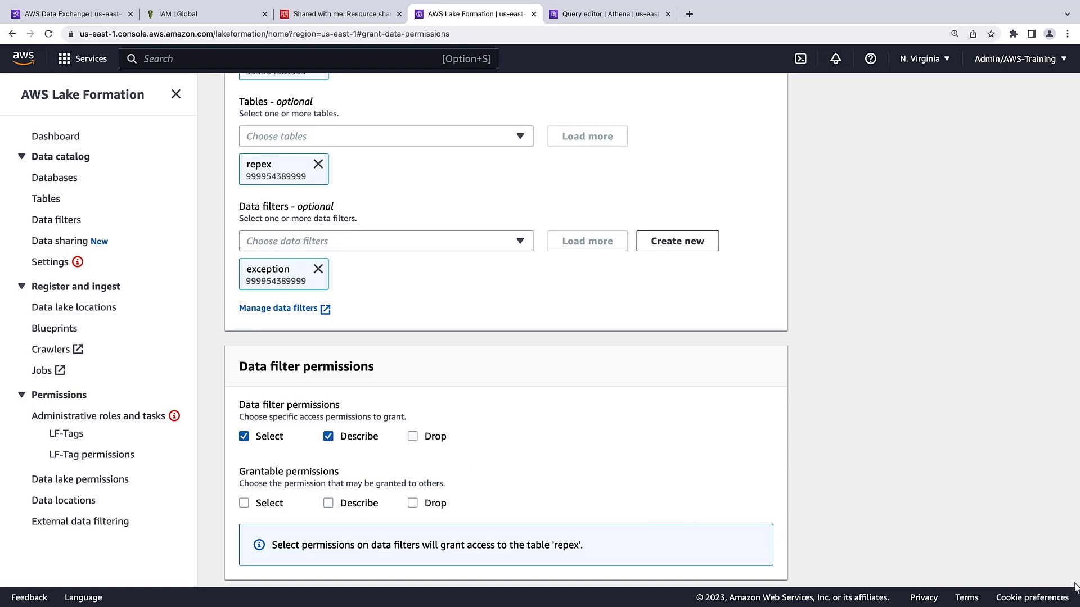
{"action": "scroll", "coordinate": [1074, 585], "scroll_direction": "down", "scroll_amount": 2}
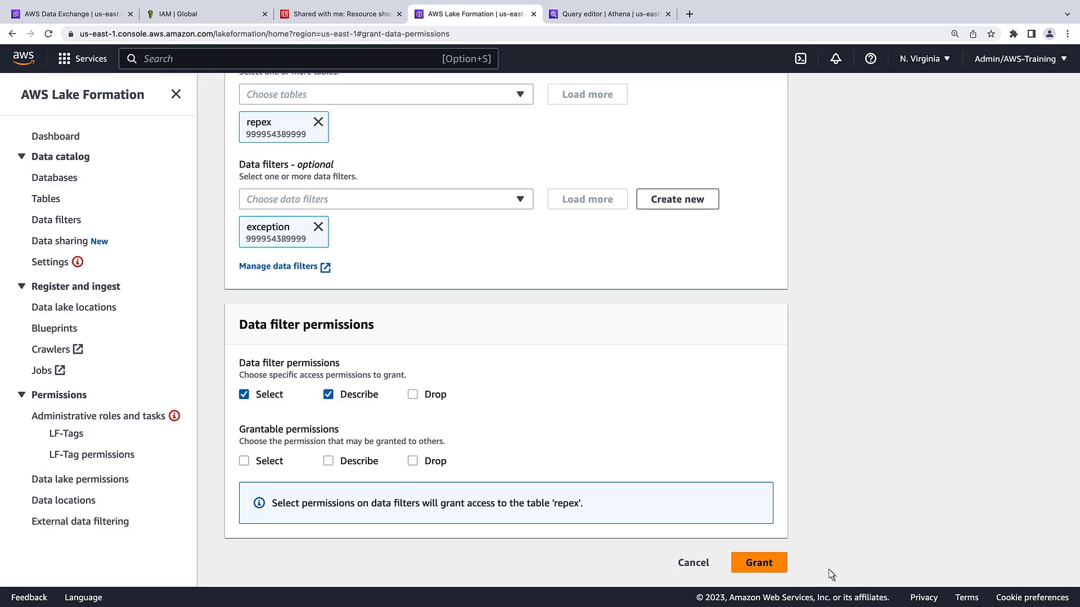
{"action": "left_click", "coordinate": [770, 565]}
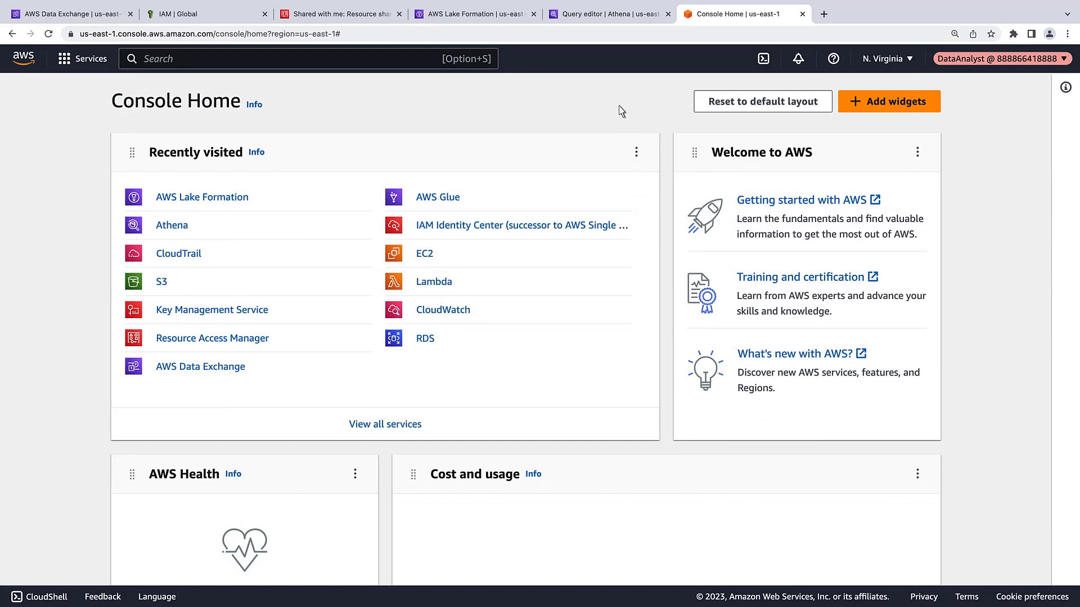
Step: Rerun the rl_repex exception-reason count as DataAnalyst, returning only BINDING_LEGAL_COMMITMENTS (36212665)
{"action": "left_click", "coordinate": [591, 18]}
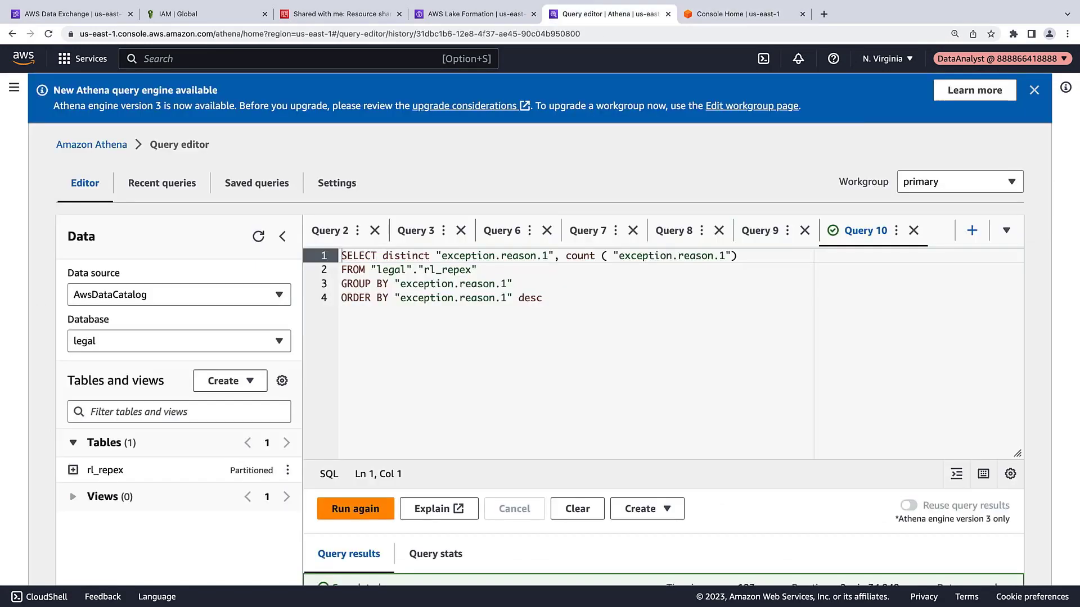
{"action": "left_click", "coordinate": [368, 509]}
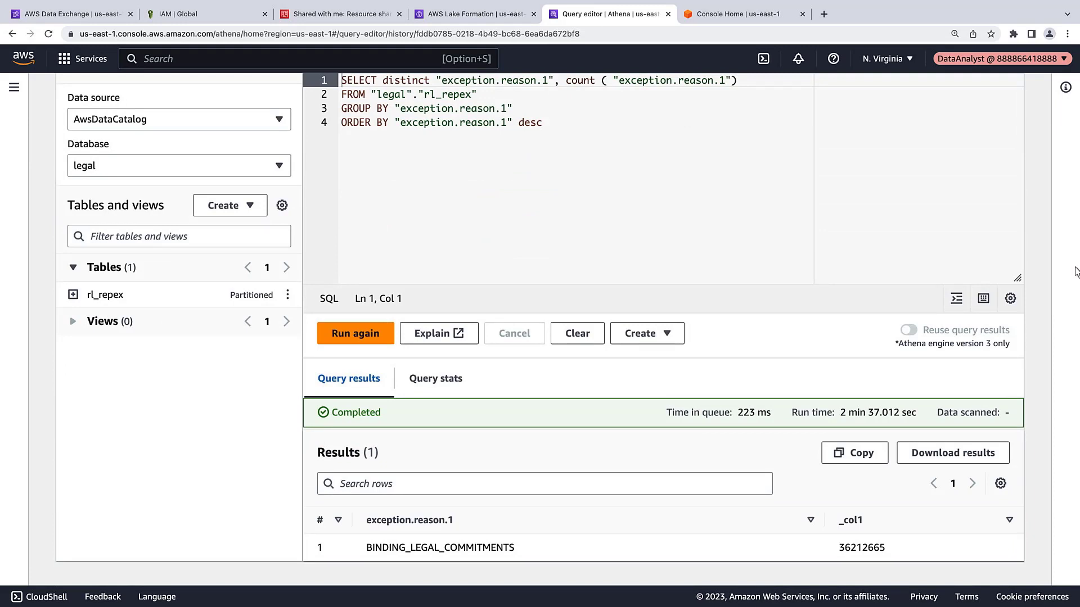
{"action": "scroll", "coordinate": [1076, 130], "scroll_direction": "up", "scroll_amount": 3}
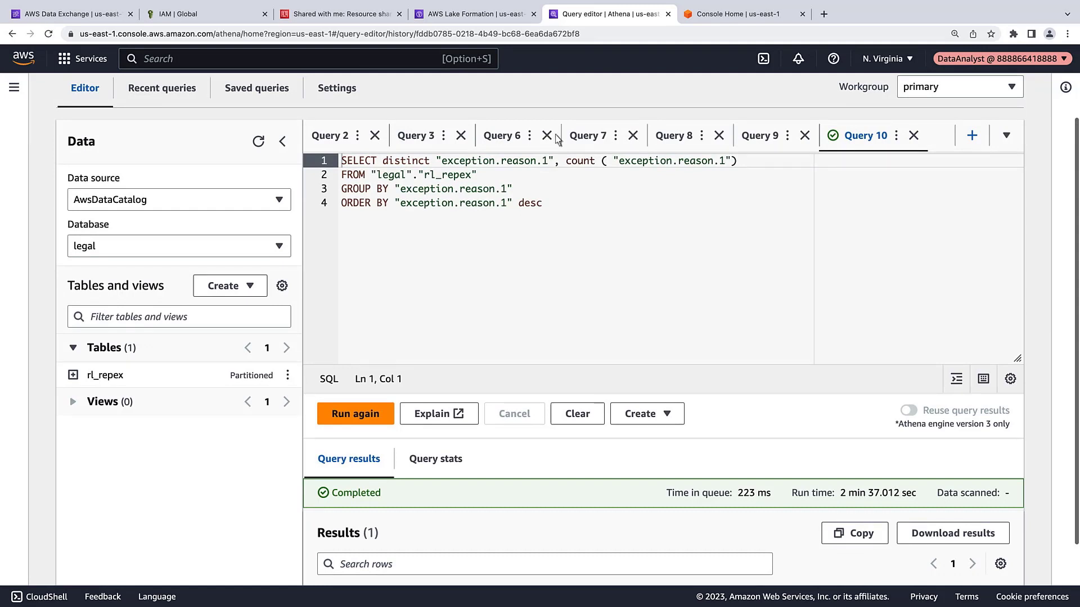
Step: Rerun SELECT * on legal.rl_repex limit 100, review the filtered rows, and list rl_repex columns
{"action": "left_click", "coordinate": [417, 136]}
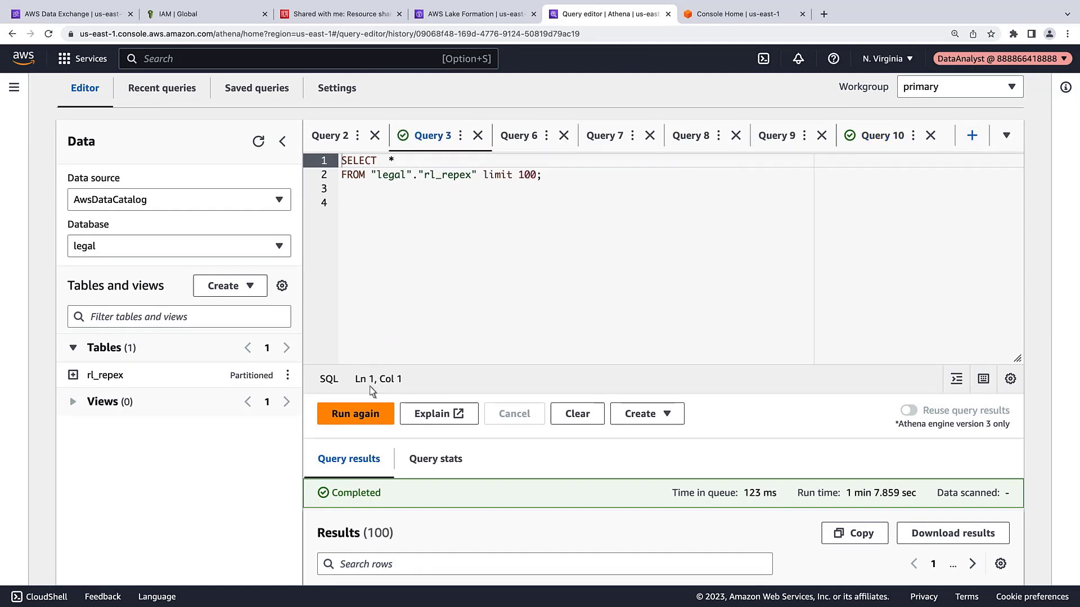
{"action": "left_click", "coordinate": [364, 415]}
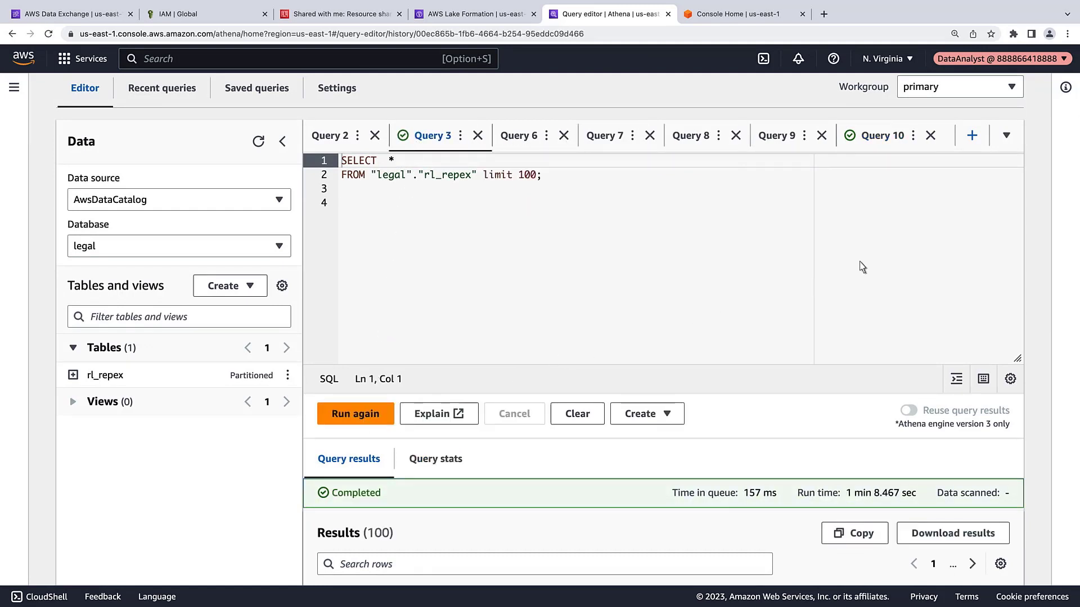
{"action": "scroll", "coordinate": [1076, 203], "scroll_direction": "down", "scroll_amount": 5}
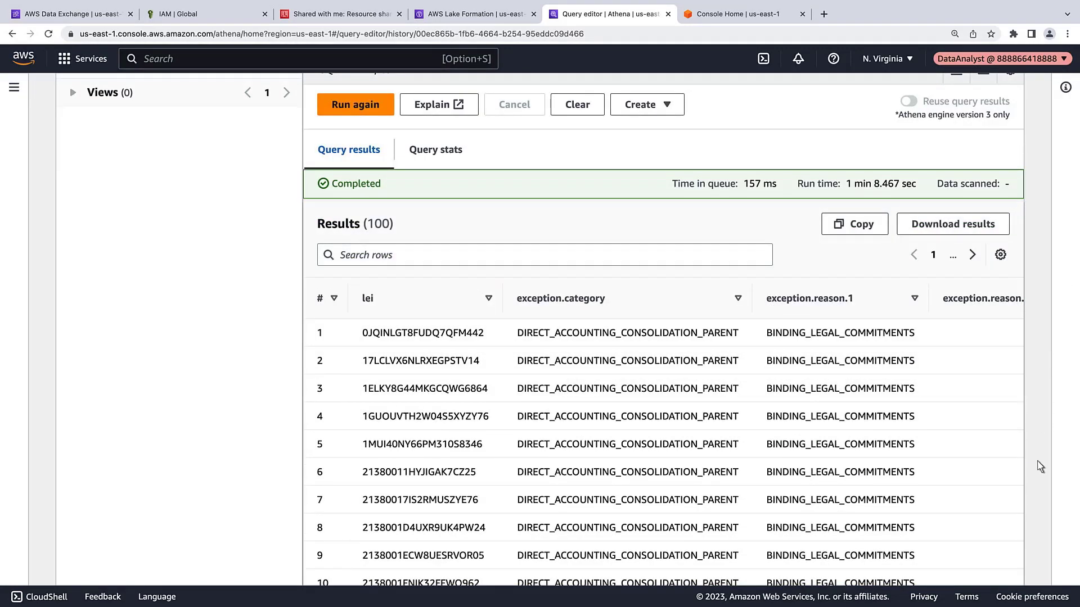
{"action": "scroll", "coordinate": [1022, 572], "scroll_direction": "right", "scroll_amount": 6}
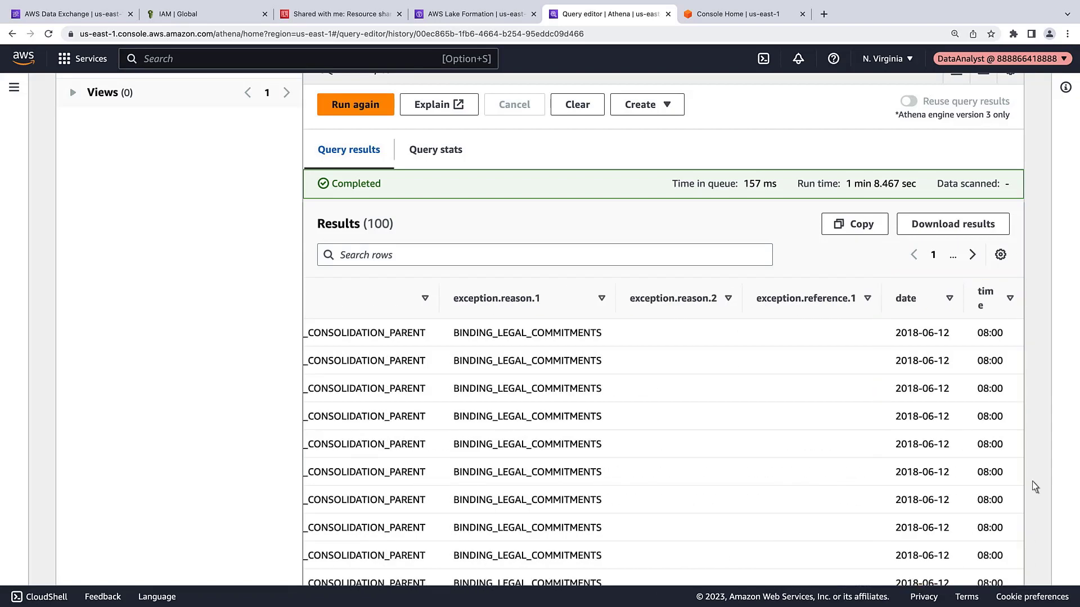
{"action": "scroll", "coordinate": [988, 107], "scroll_direction": "up", "scroll_amount": 2}
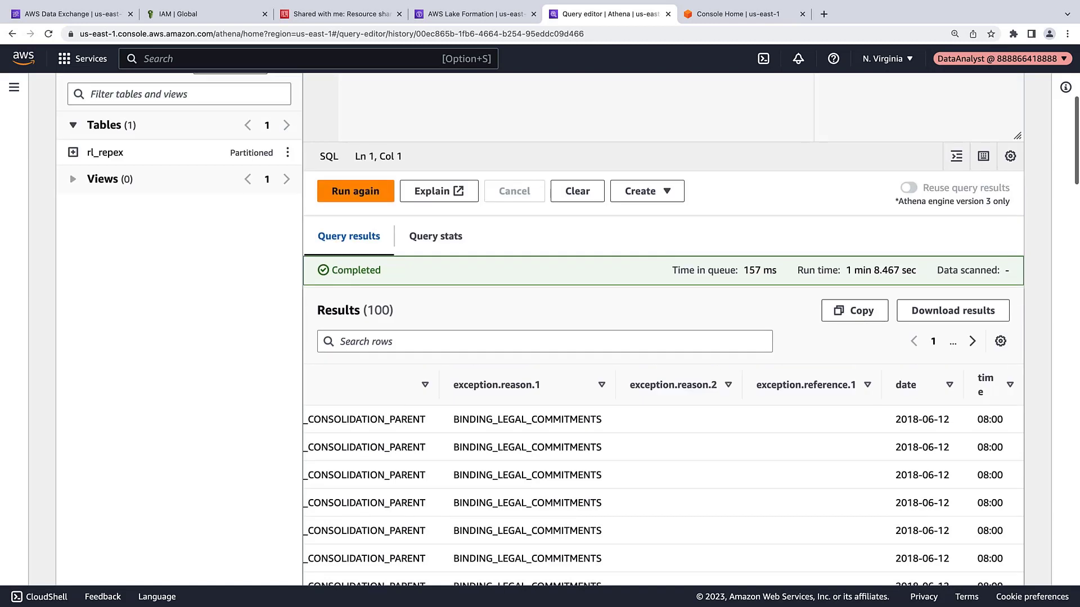
{"action": "left_click", "coordinate": [92, 154]}
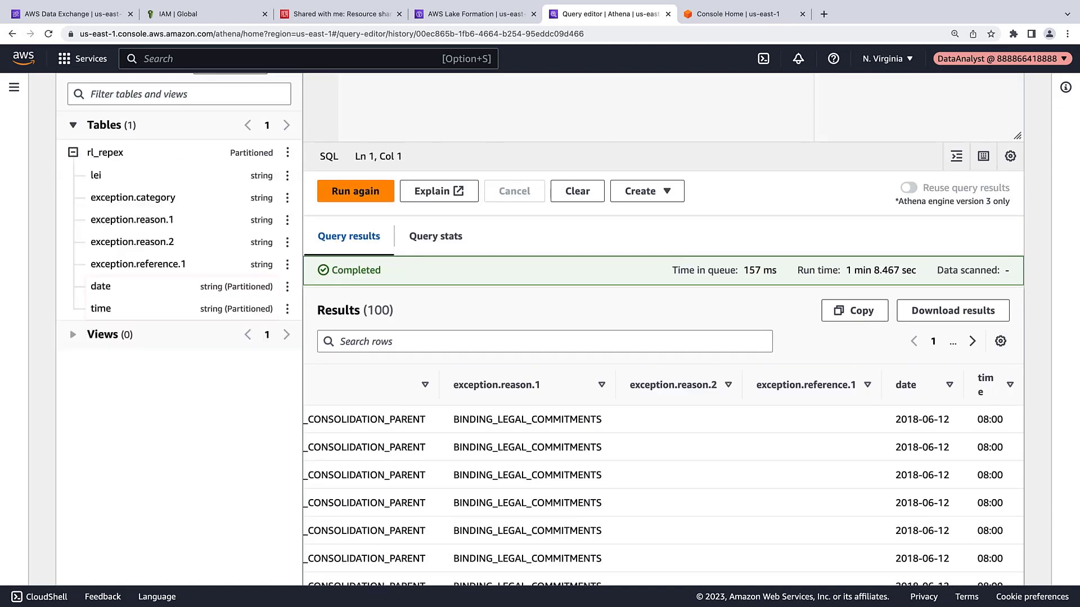